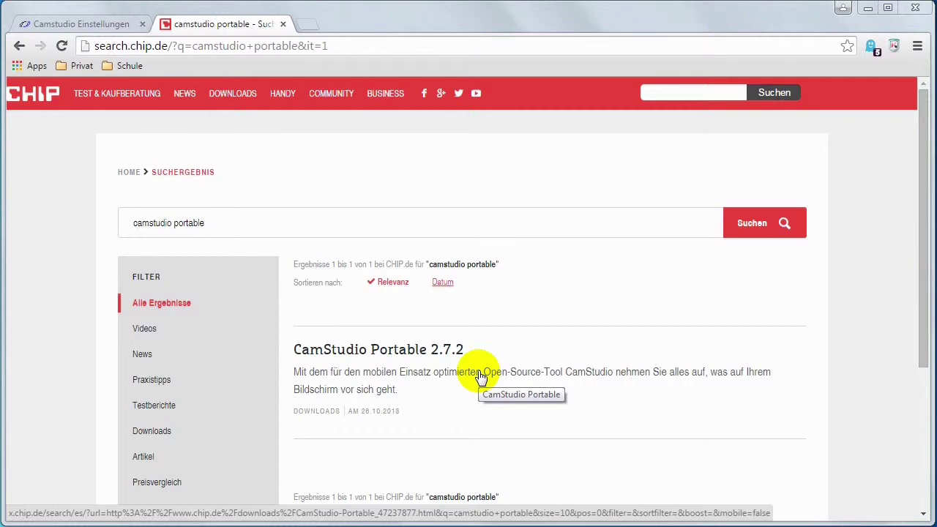
Switch to the browser page with the CamStudio settings guide and launch CamStudio
click(46, 24)
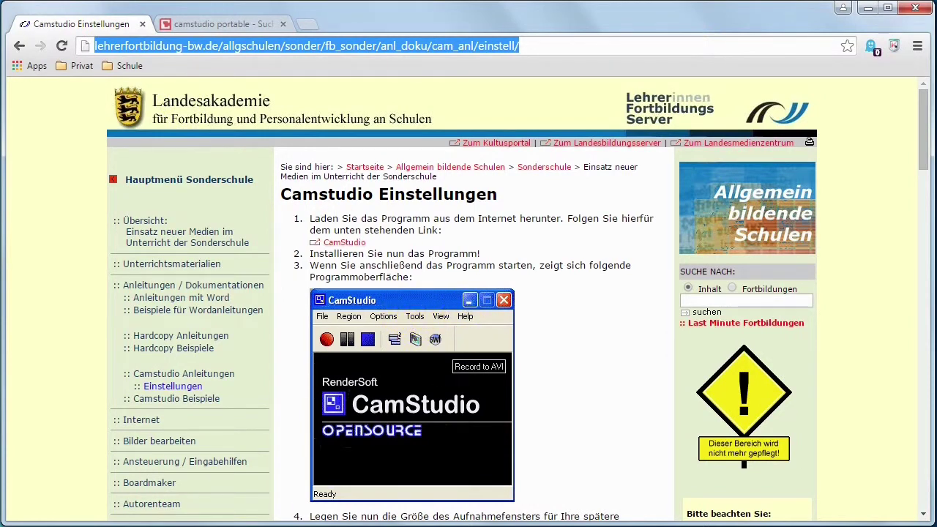
click(746, 509)
mouse_move(754, 505)
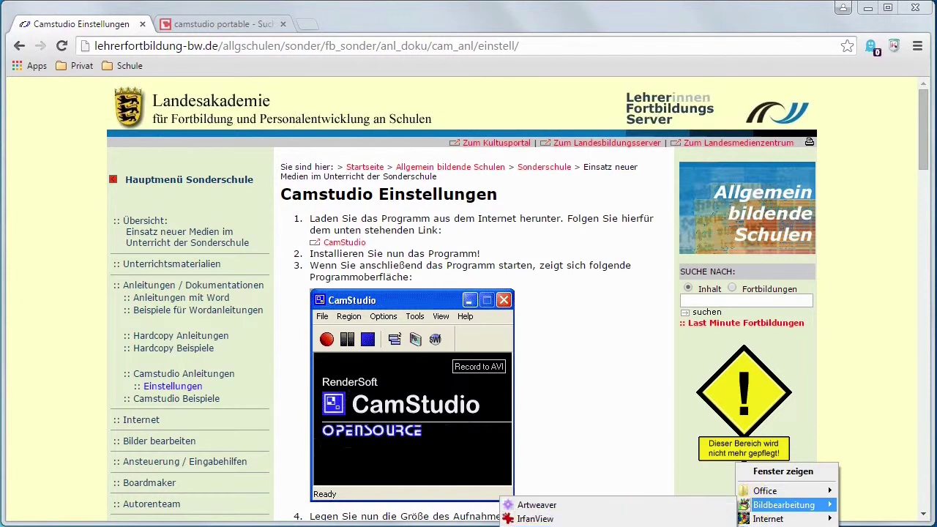
key(Escape)
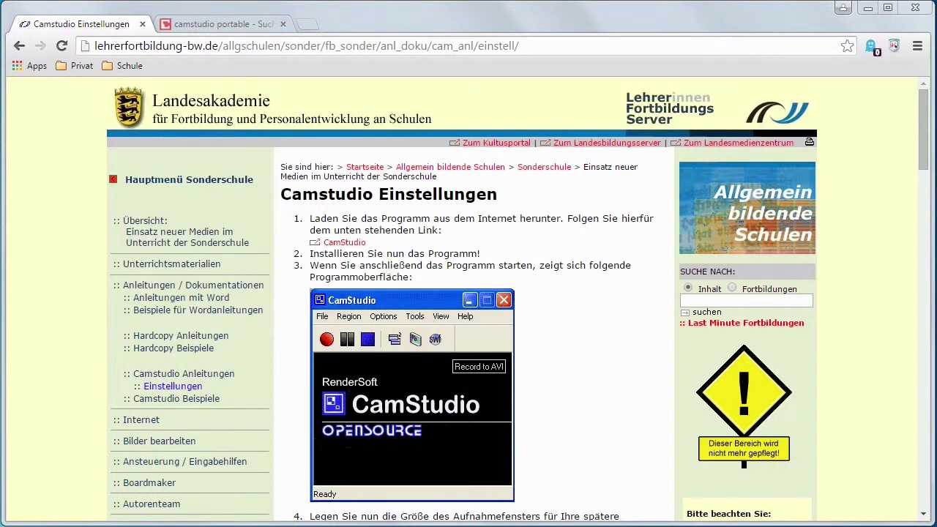
Look up the available program languages in CamStudio's options without changing the language
click(368, 167)
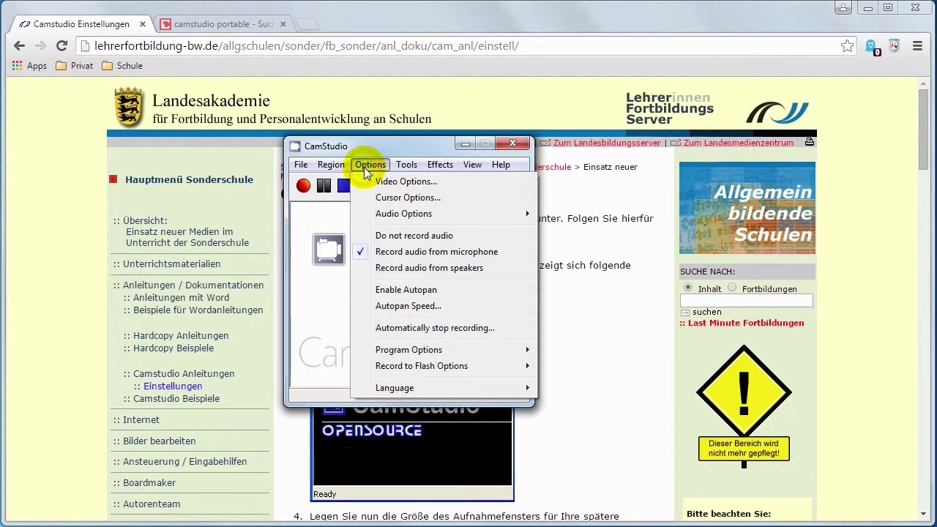
mouse_move(429, 391)
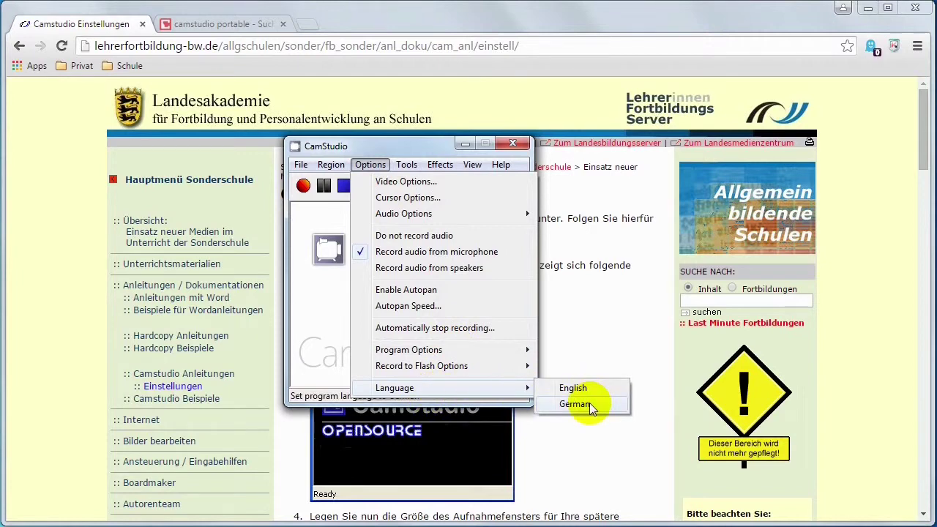
click(618, 429)
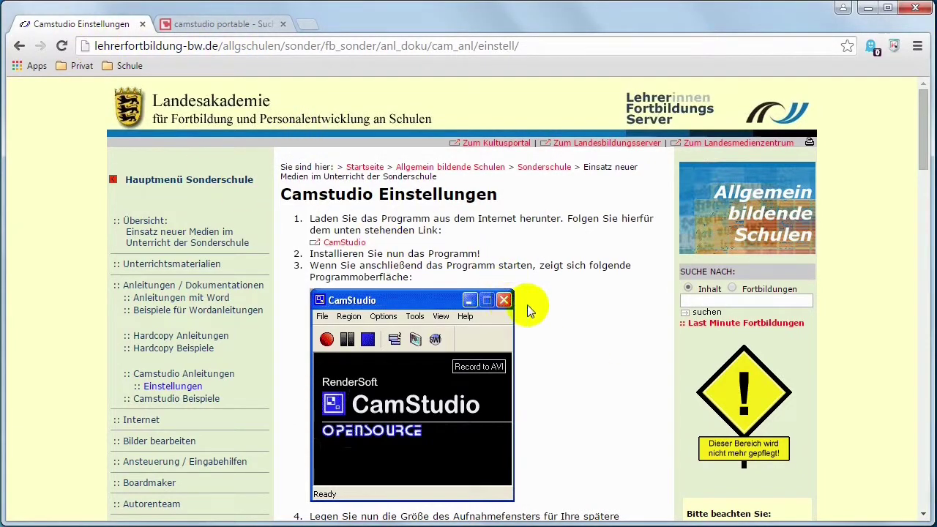
Read through the CamStudio settings guide from the recording region to the microphone audio options
scroll(542, 309, down, 4)
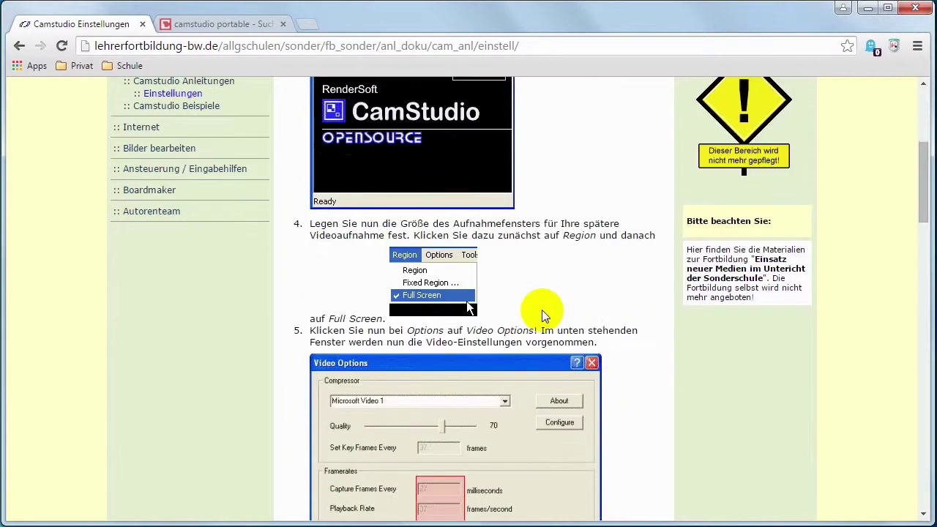
scroll(542, 315, down, 9)
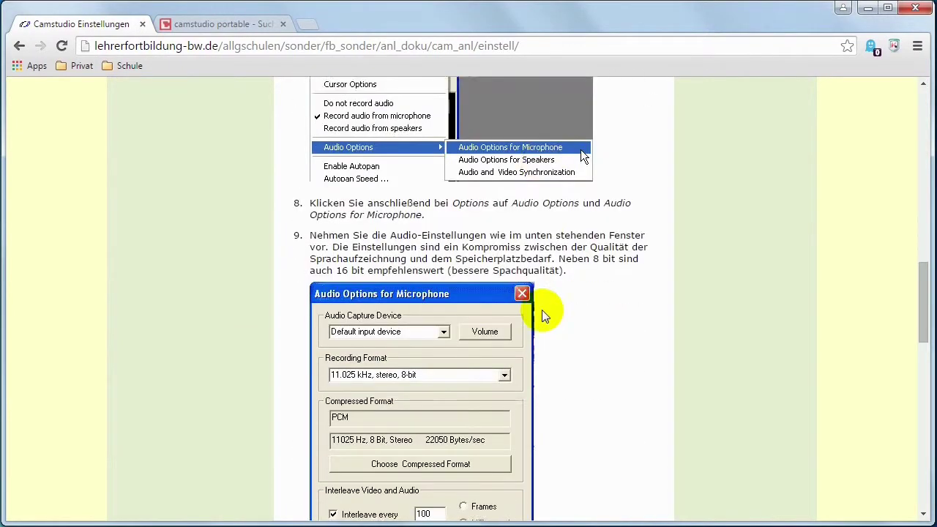
scroll(542, 310, down, 2)
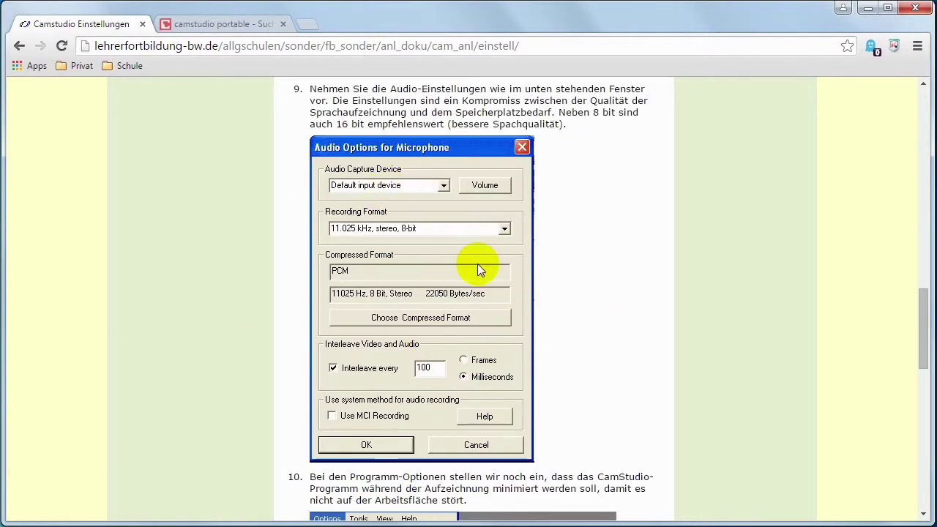
scroll(478, 264, up, 2)
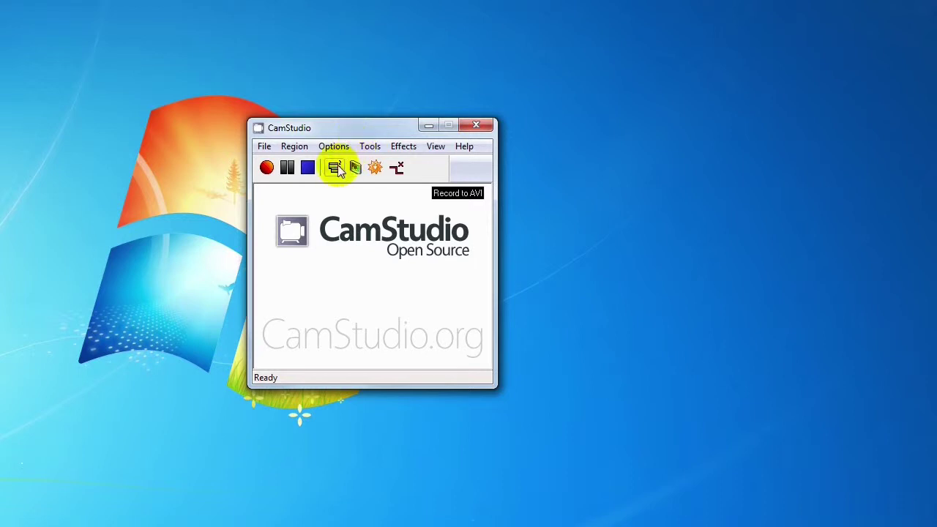
click(268, 147)
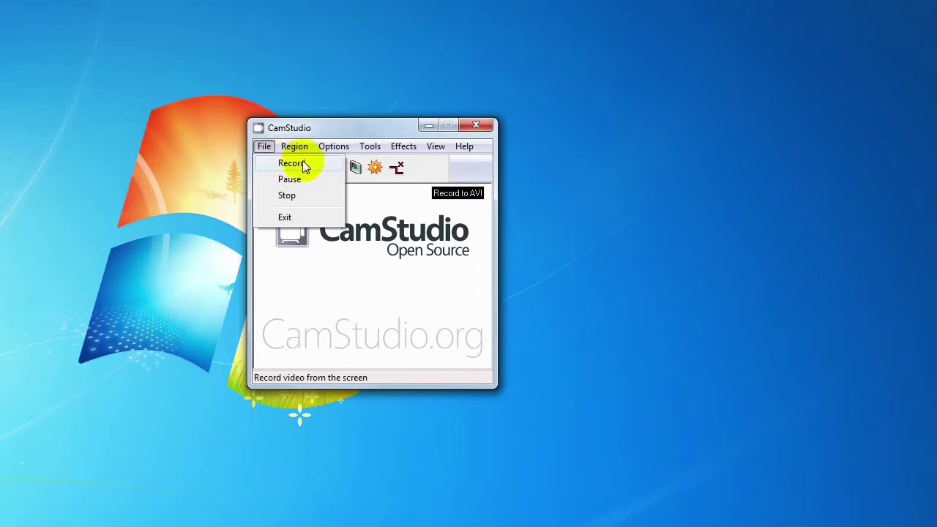
click(210, 202)
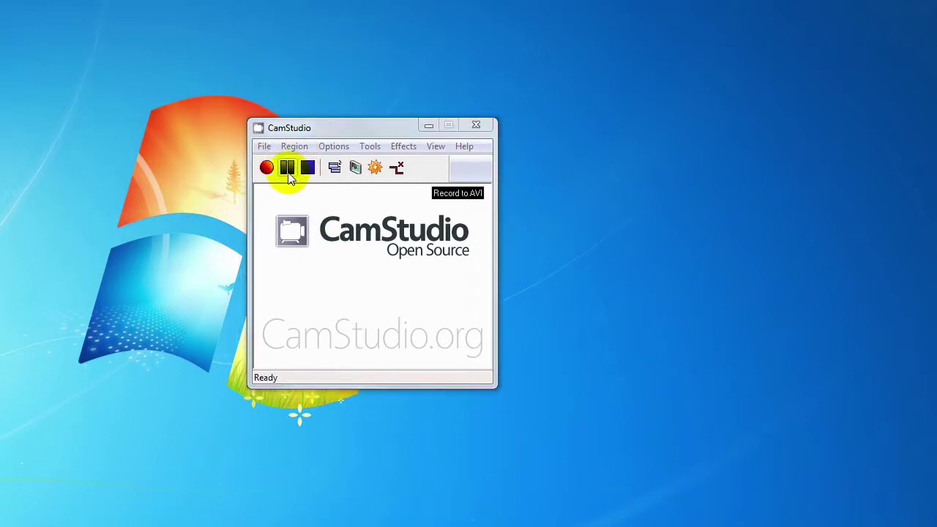
click(264, 147)
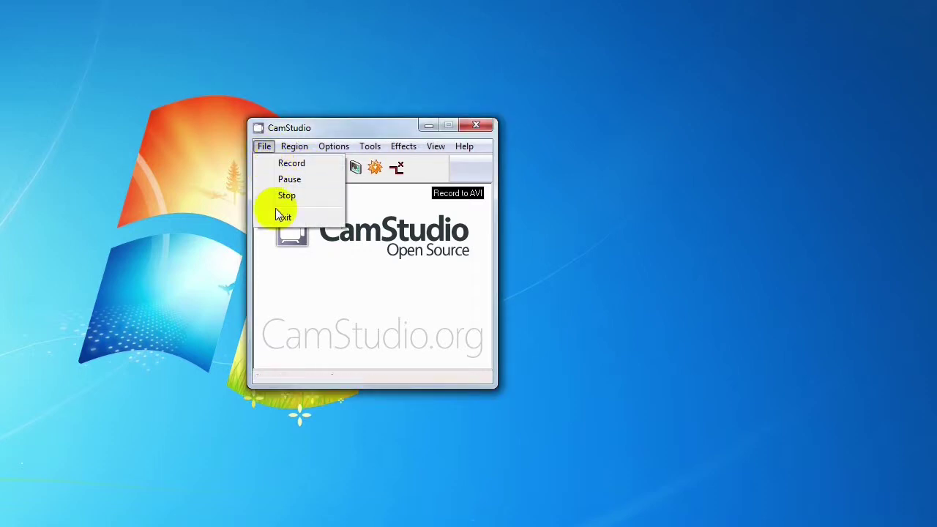
click(264, 150)
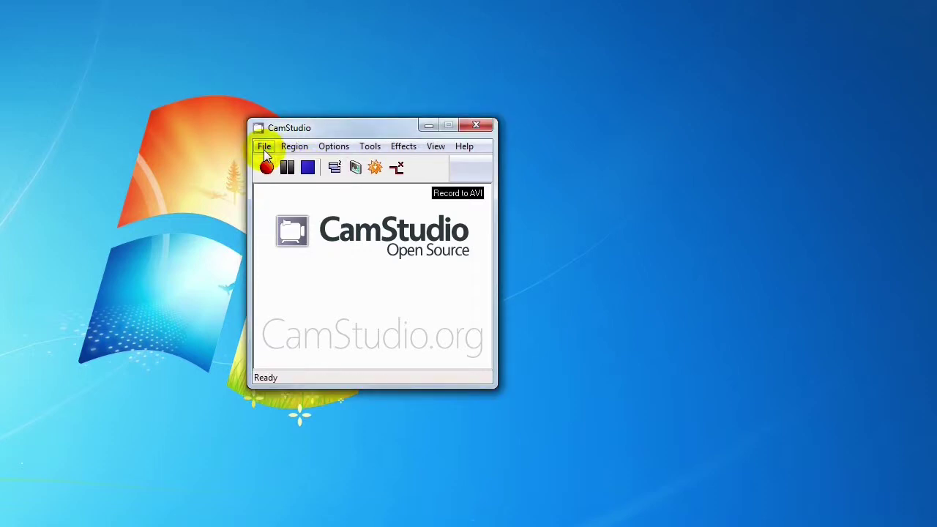
Set the capture area to a fixed region 400 wide and 300 high
click(297, 146)
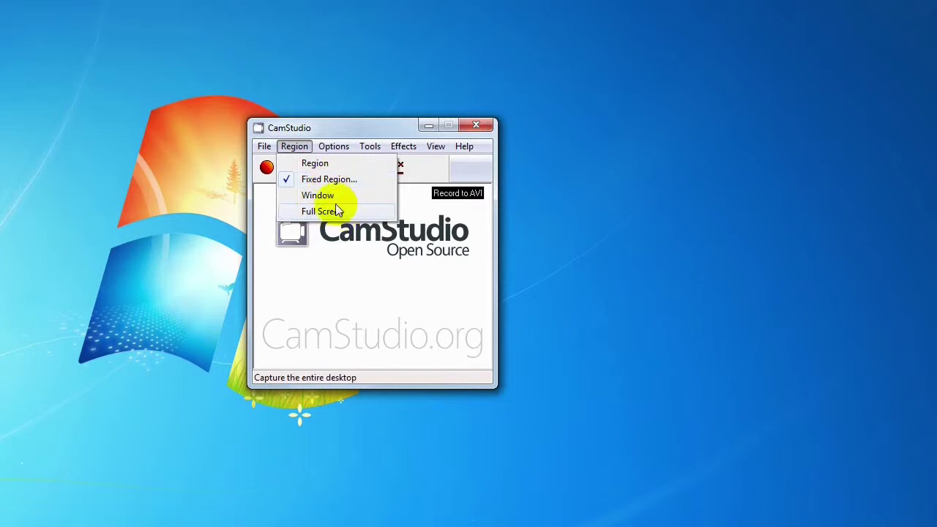
click(328, 181)
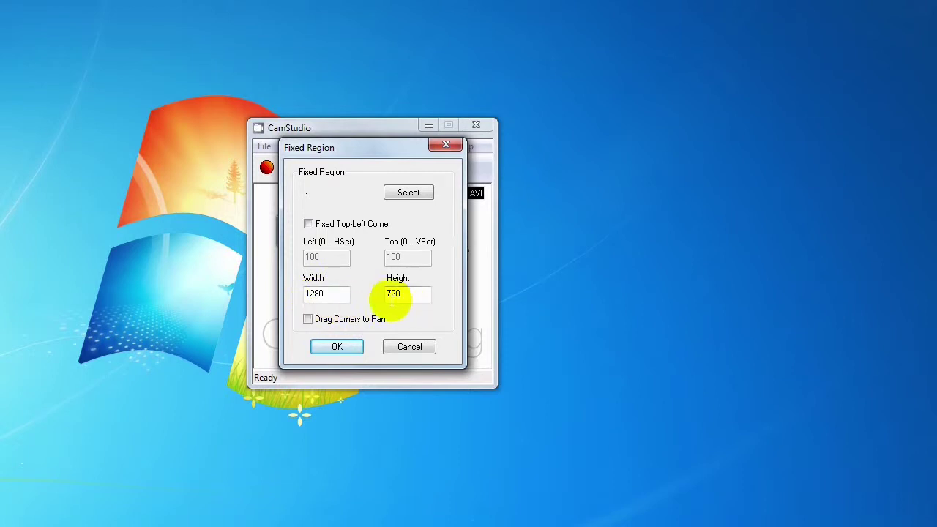
click(394, 73)
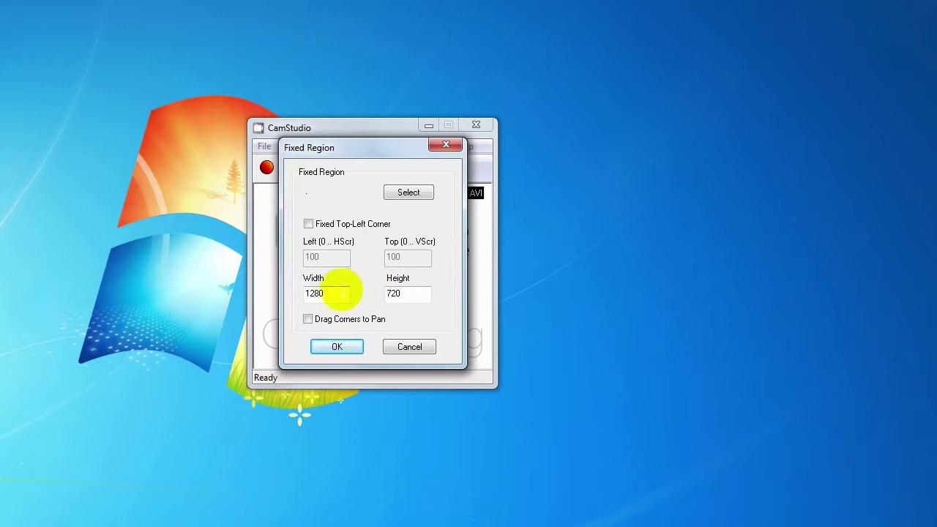
double_click(330, 293)
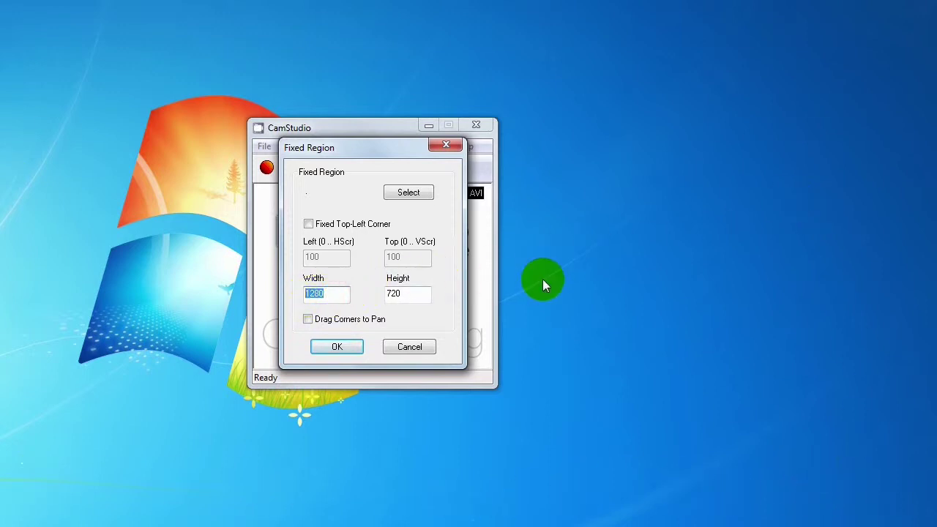
text(400)
key(Tab)
text(300)
click(337, 347)
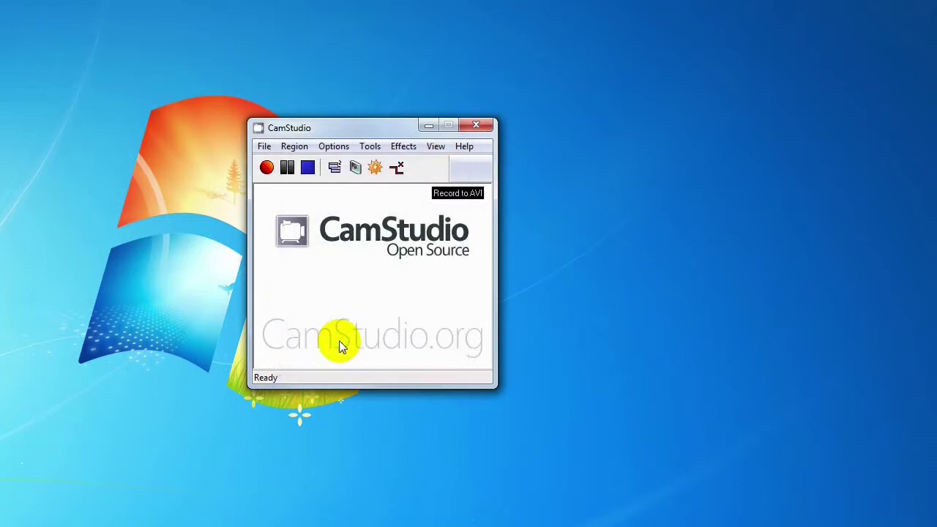
Start recording with the fixed region placed over the desktop's Windows logo and part of the CamStudio window
click(266, 169)
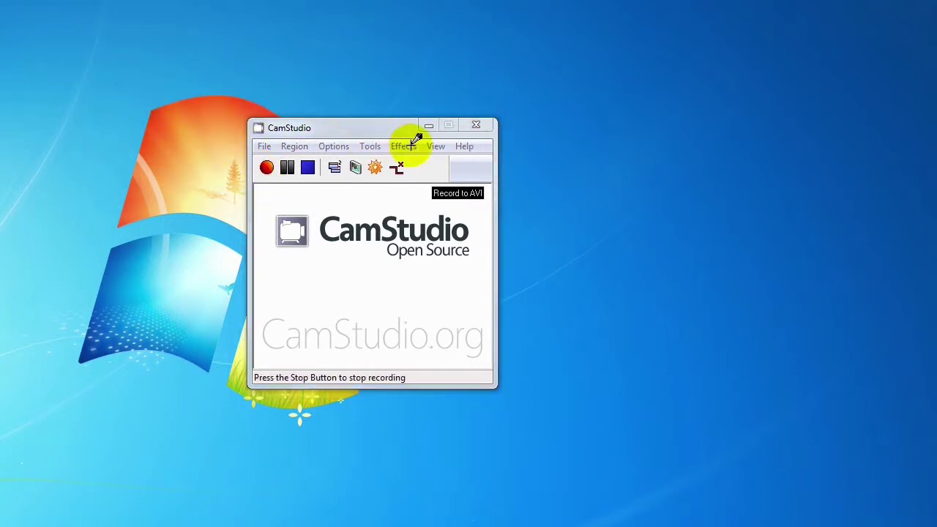
drag(436, 167, 607, 226)
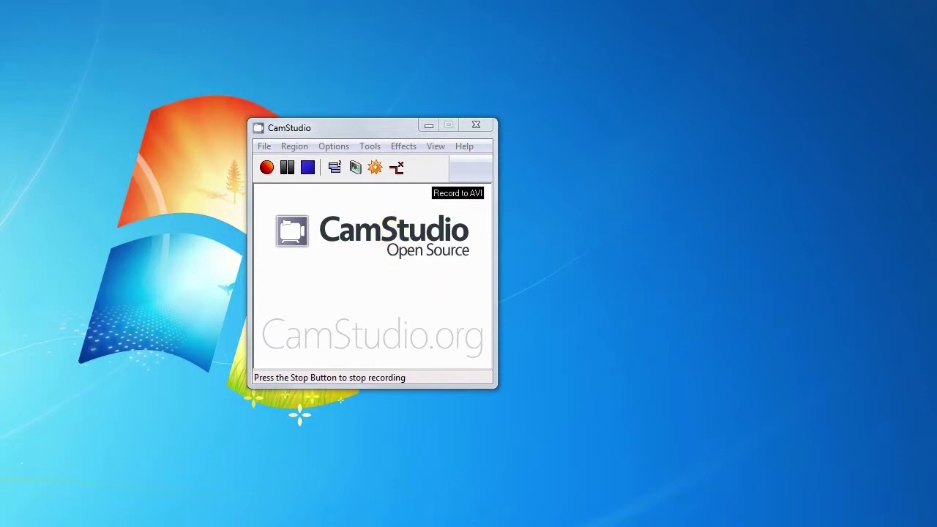
drag(8, 89, 285, 223)
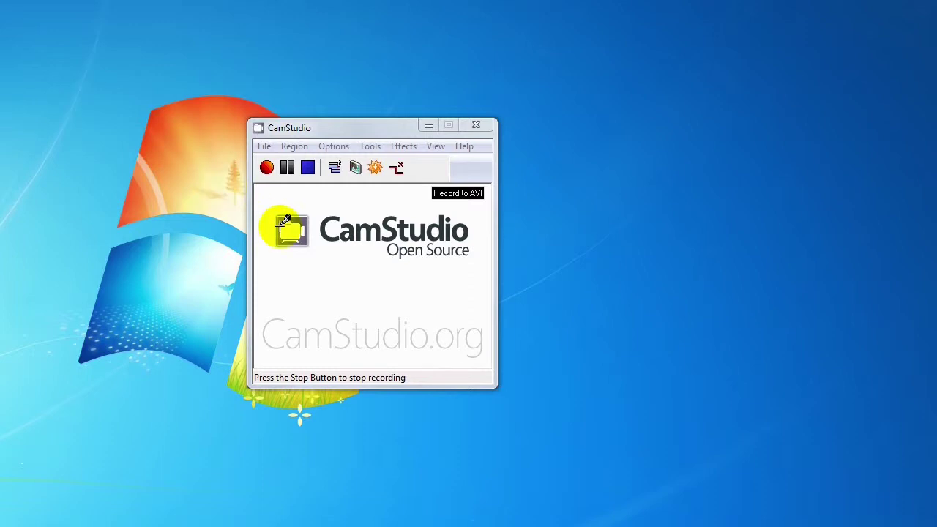
drag(150, 159, 128, 117)
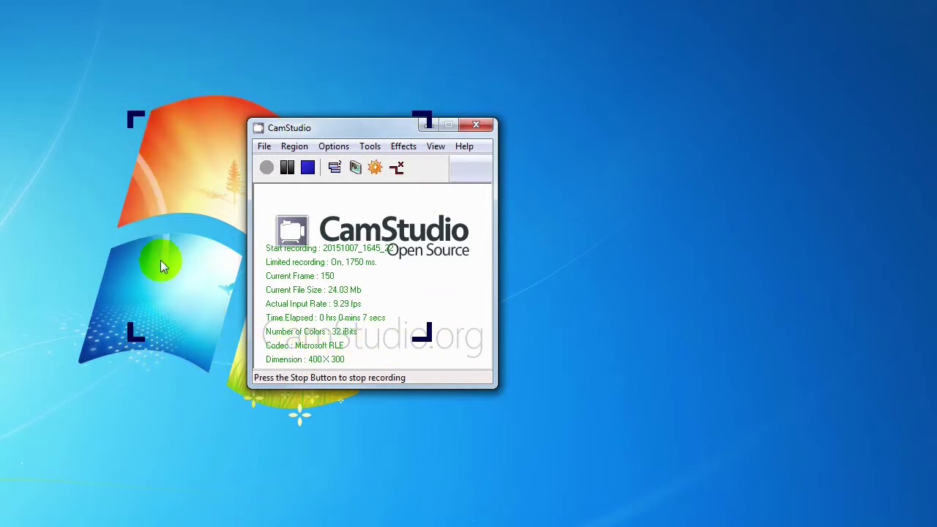
Pause and resume the running recording, and stop it
click(288, 168)
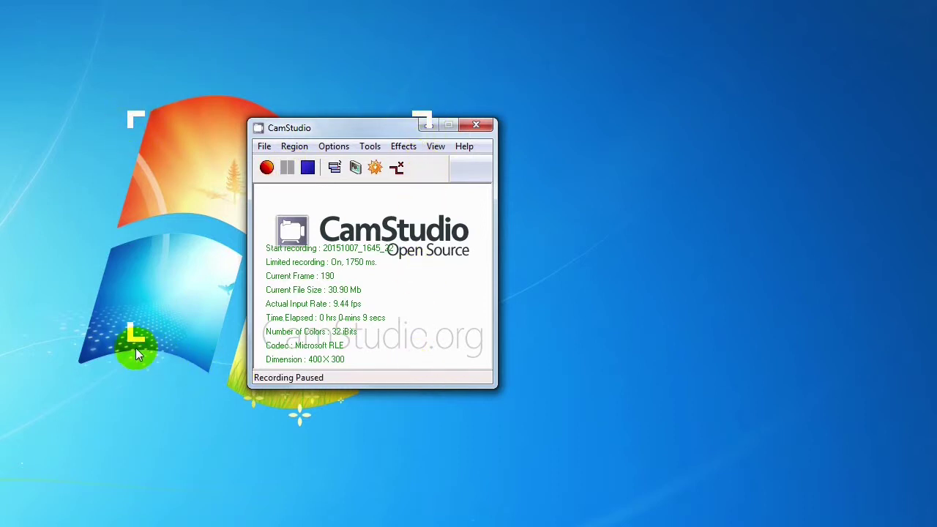
click(268, 169)
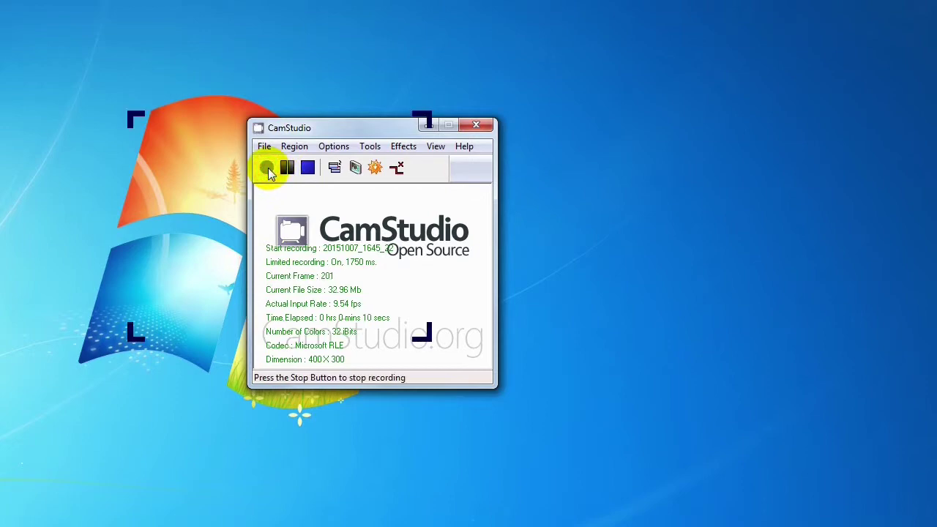
click(307, 169)
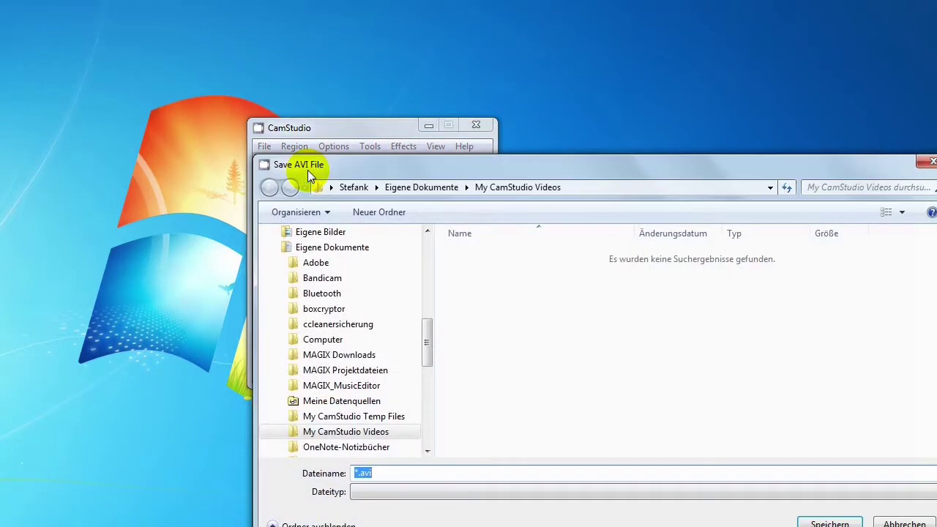
Save the recording as test.avi in the My CamStudio Videos folder
scroll(381, 450, down, 5)
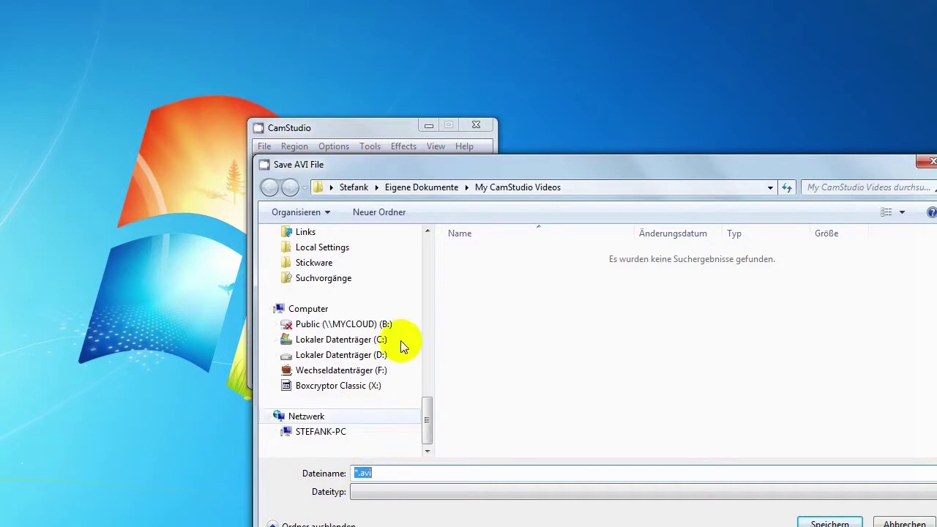
drag(409, 175, 182, 85)
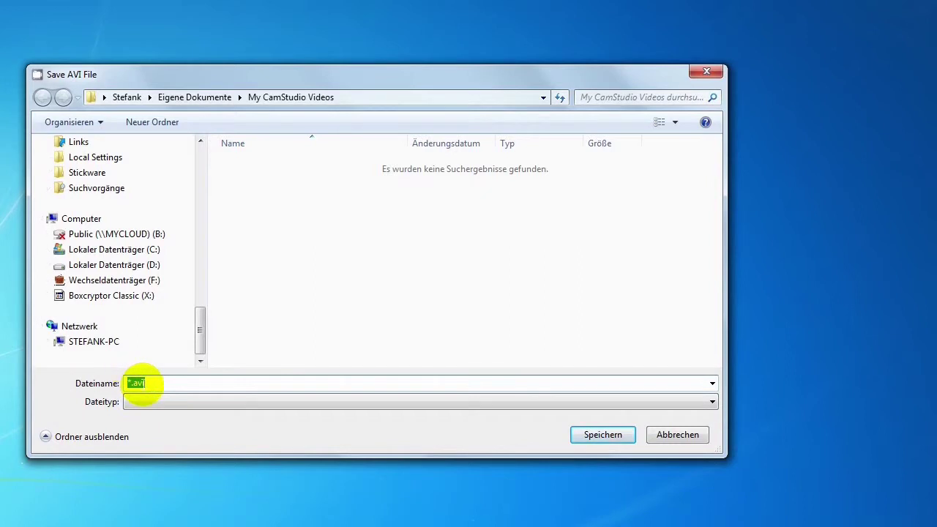
click(173, 382)
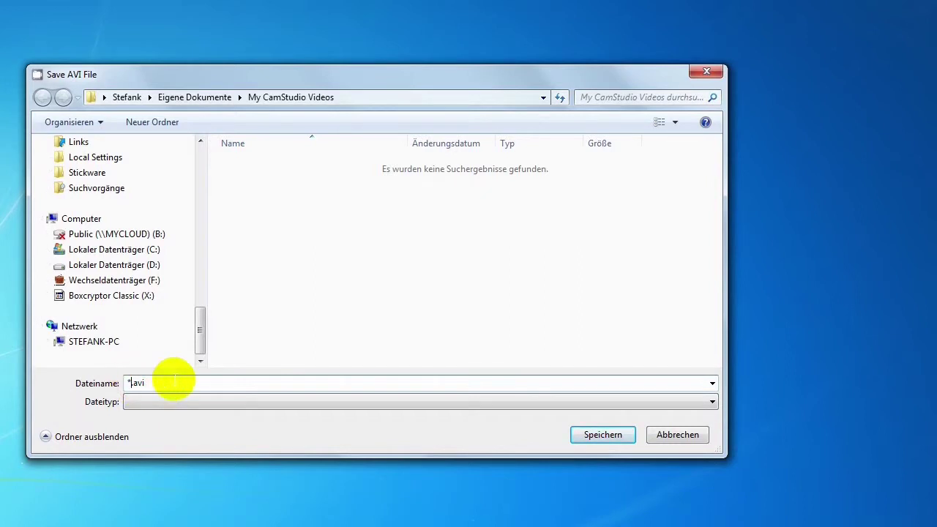
key(BackSpace)
text(t)
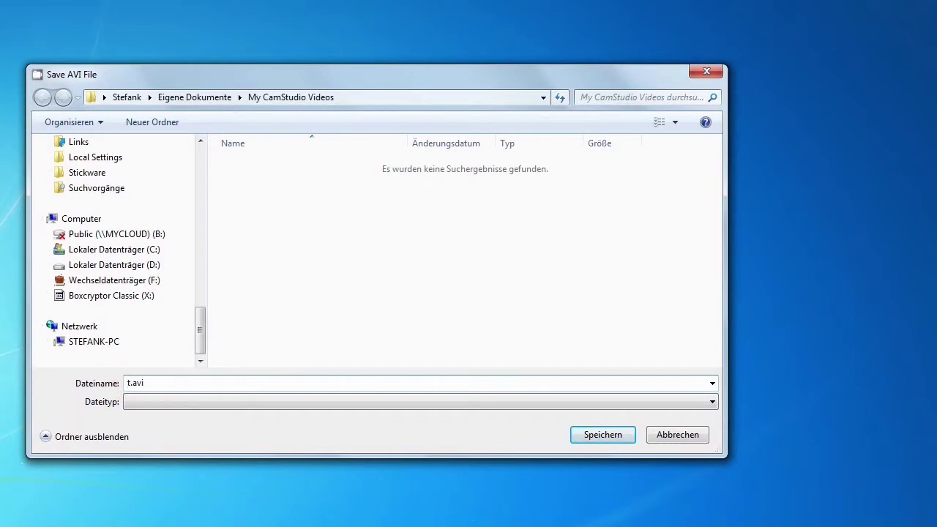
text(est)
key(Return)
In the cursor options, enable Show Cursor, try the custom cursor and the cursor from file, and return to the actual cursor
click(333, 147)
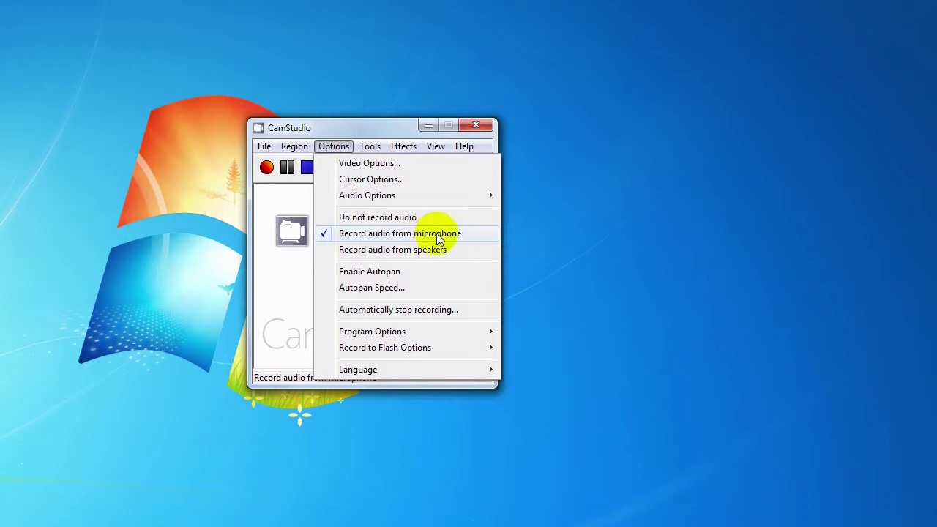
click(364, 179)
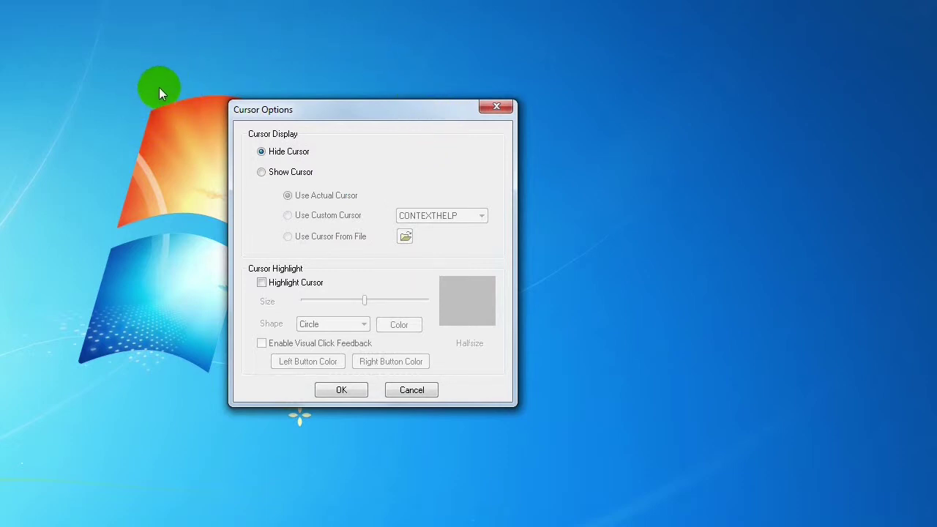
click(260, 153)
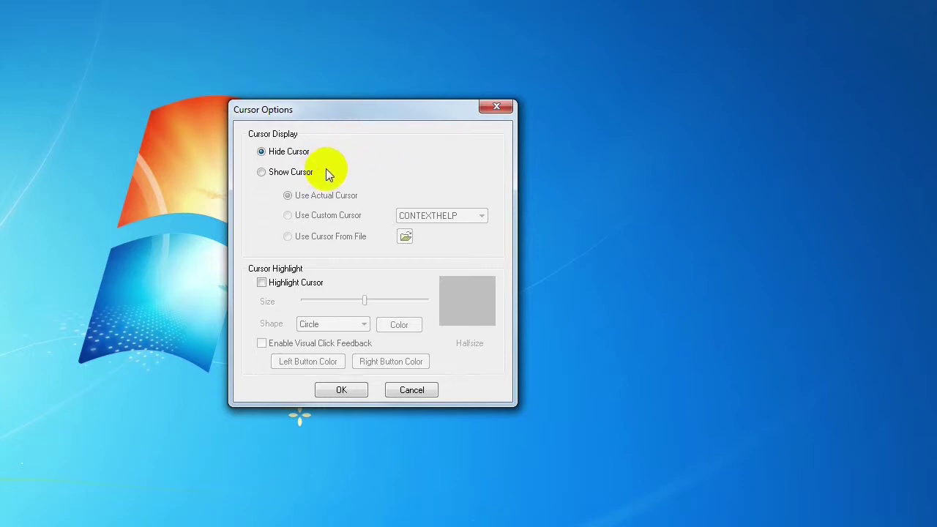
click(262, 174)
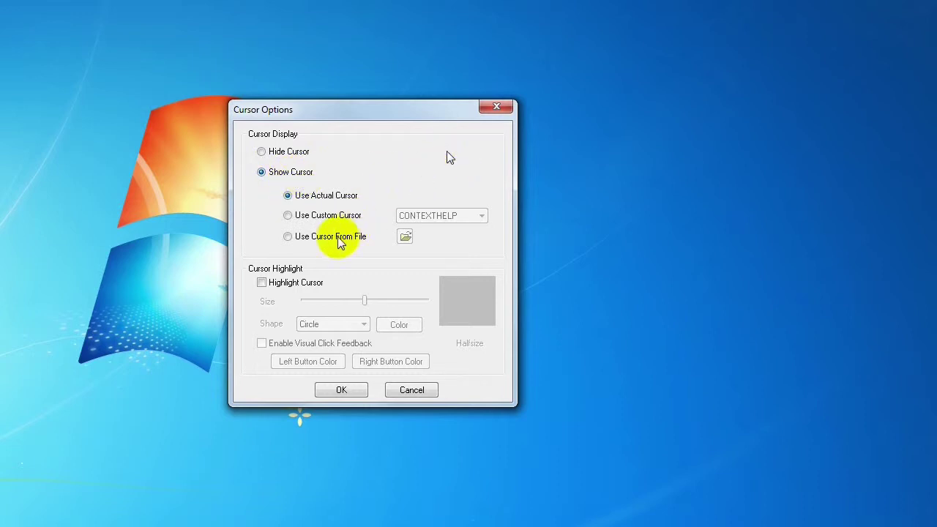
click(287, 216)
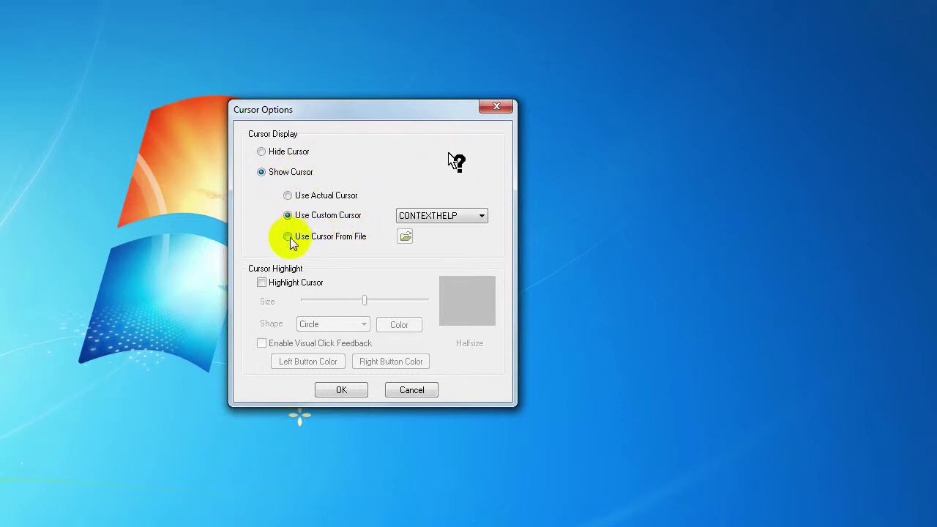
click(288, 236)
click(288, 195)
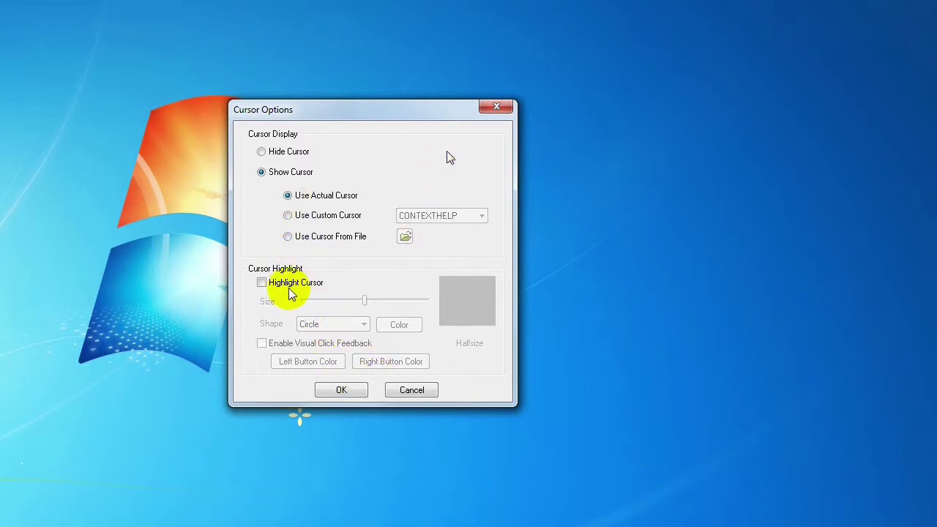
Enable cursor highlighting and set the highlight shape to Square after trying Ellipse
click(262, 284)
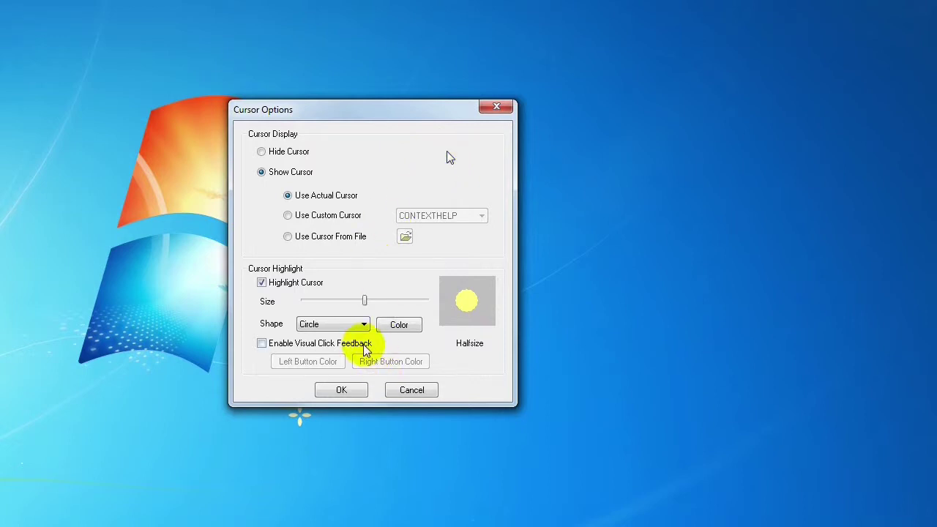
click(360, 325)
click(334, 350)
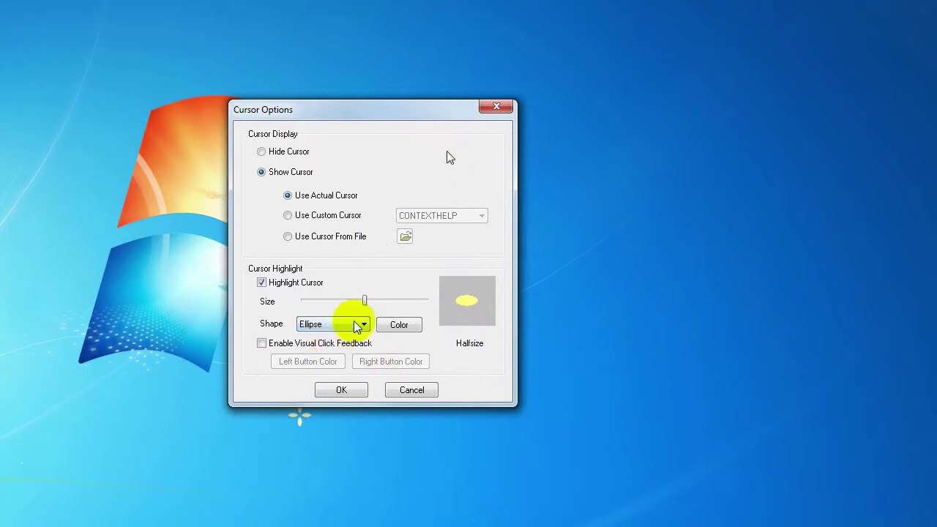
click(360, 325)
click(334, 355)
Set the highlight colour to bright green (RGB 0, 255, 64) and enable visual click feedback
click(399, 326)
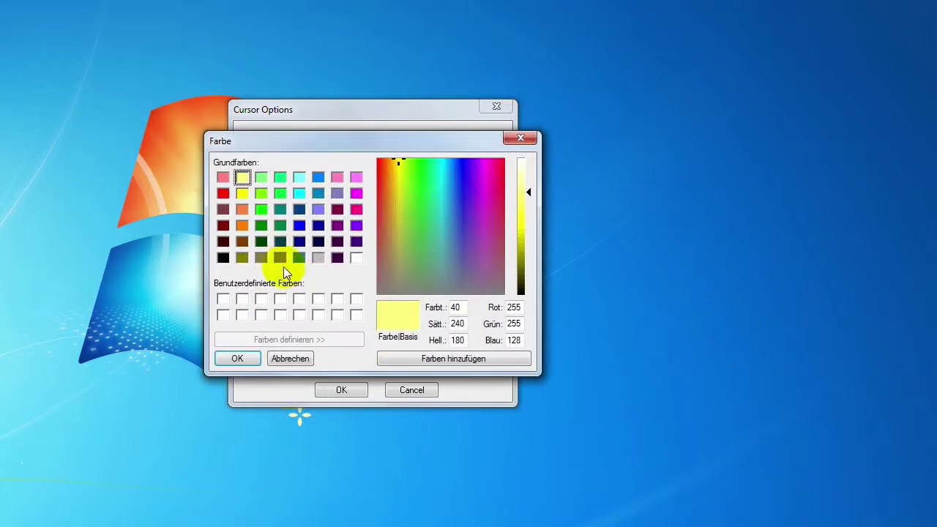
click(281, 194)
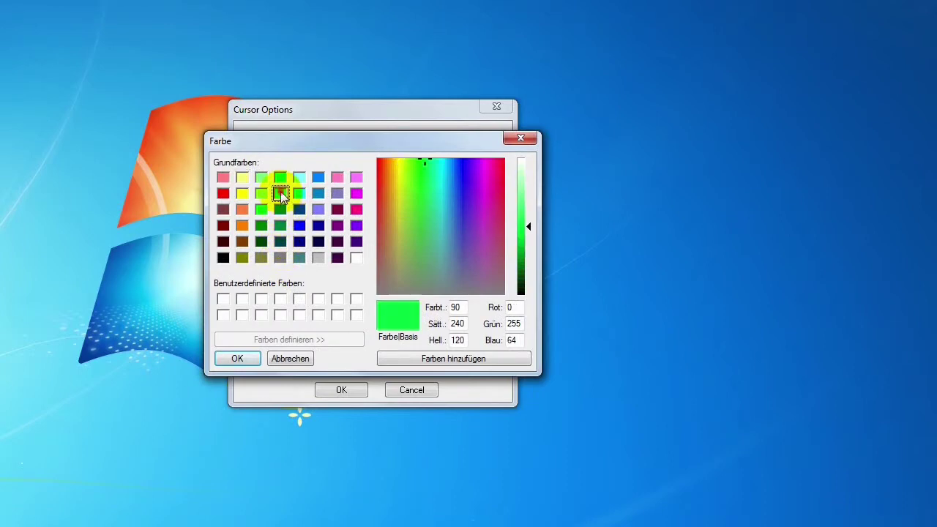
click(227, 361)
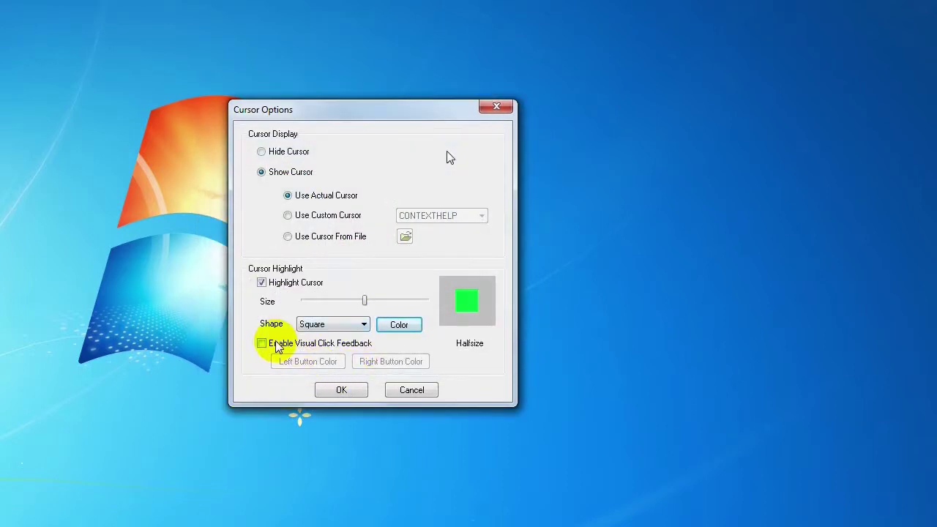
click(262, 344)
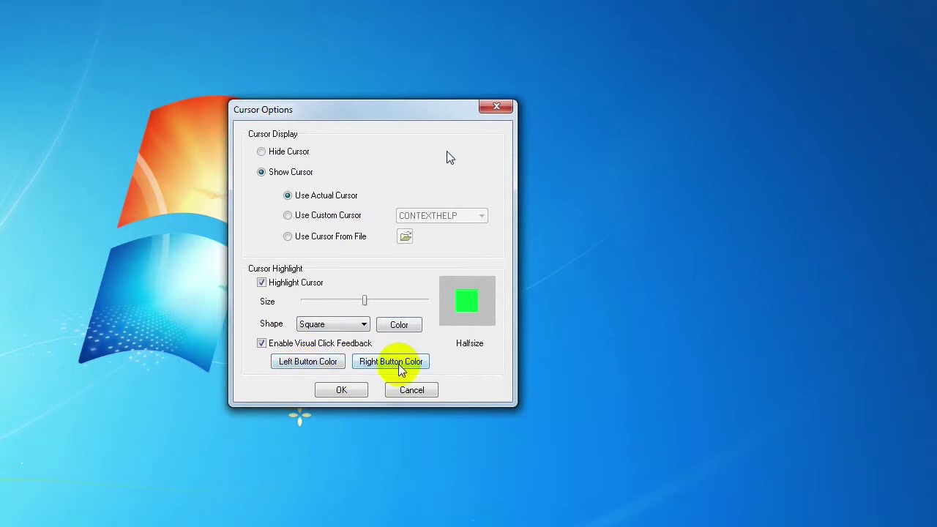
click(356, 392)
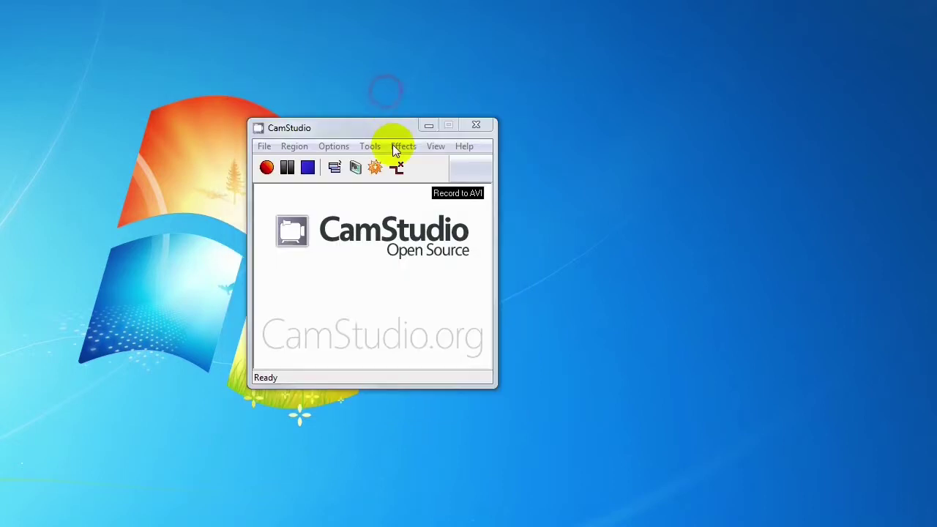
Show the CamStudio window in Compact View and Buttons View, and restore Normal View
click(437, 147)
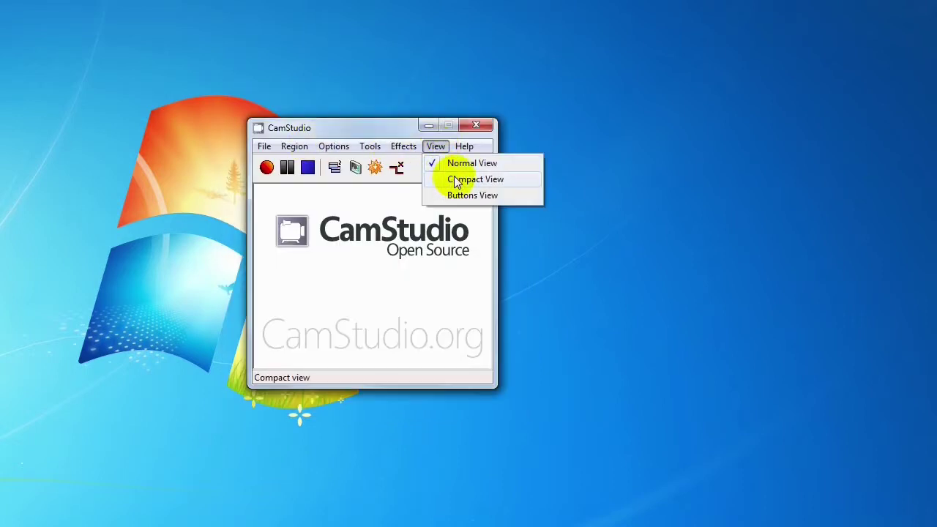
click(456, 182)
click(437, 147)
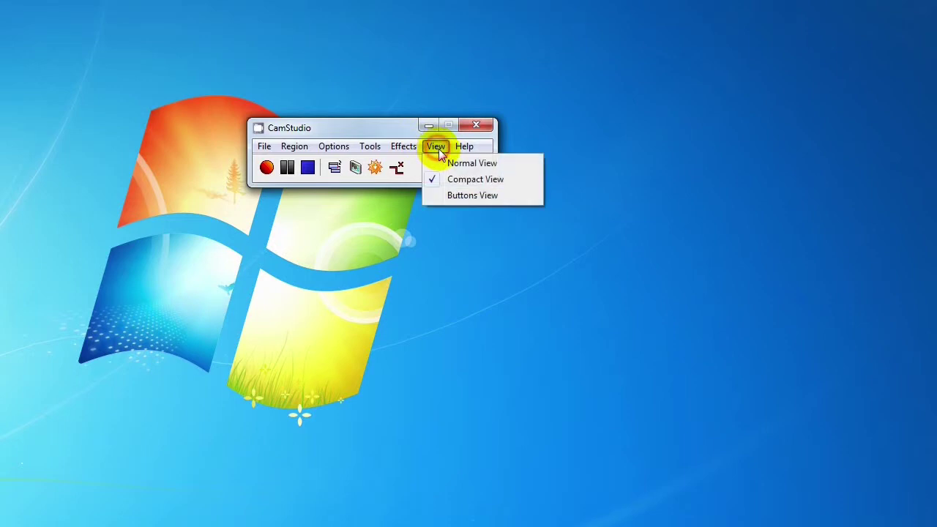
click(454, 196)
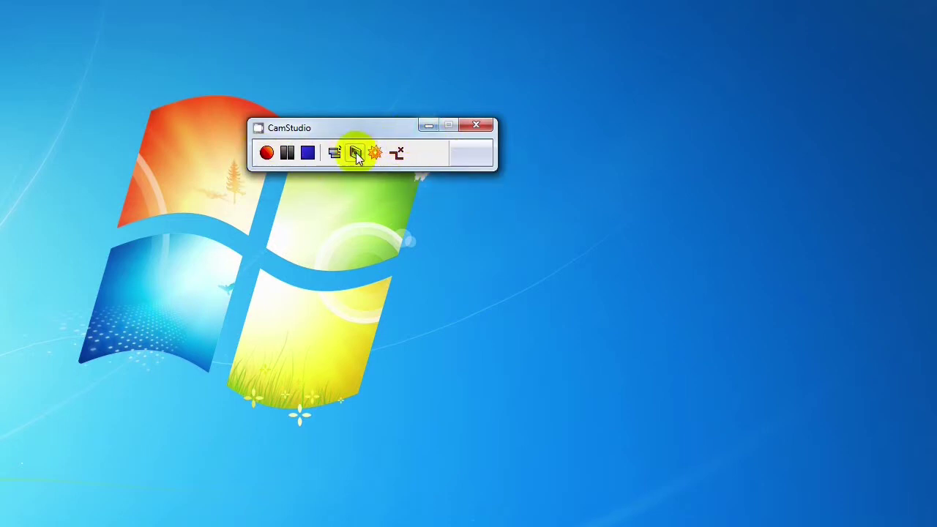
double_click(335, 152)
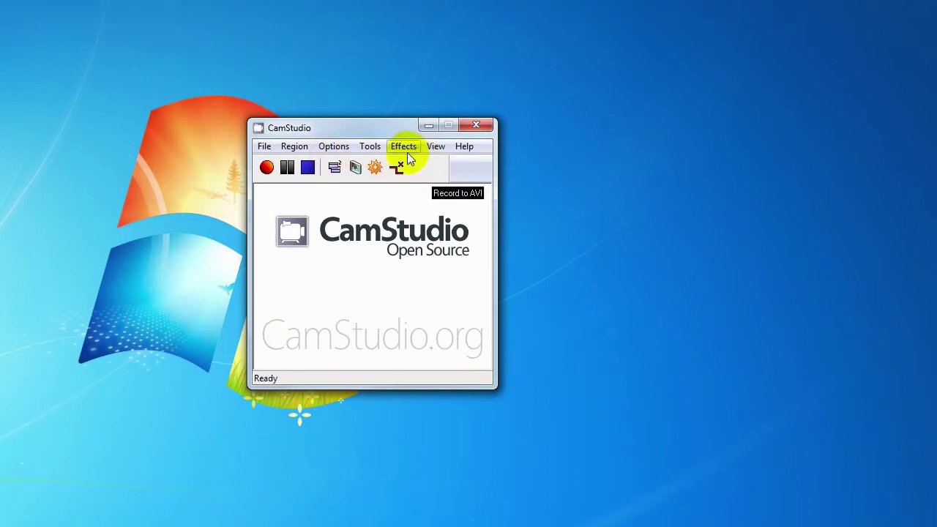
Switch to Compact View again and cycle with the view toggle through Normal View to Buttons View
click(436, 146)
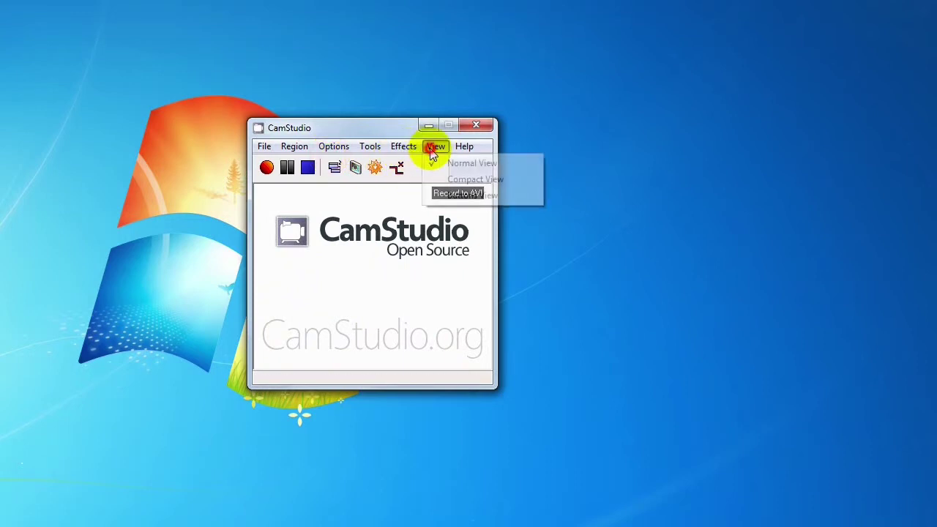
click(443, 180)
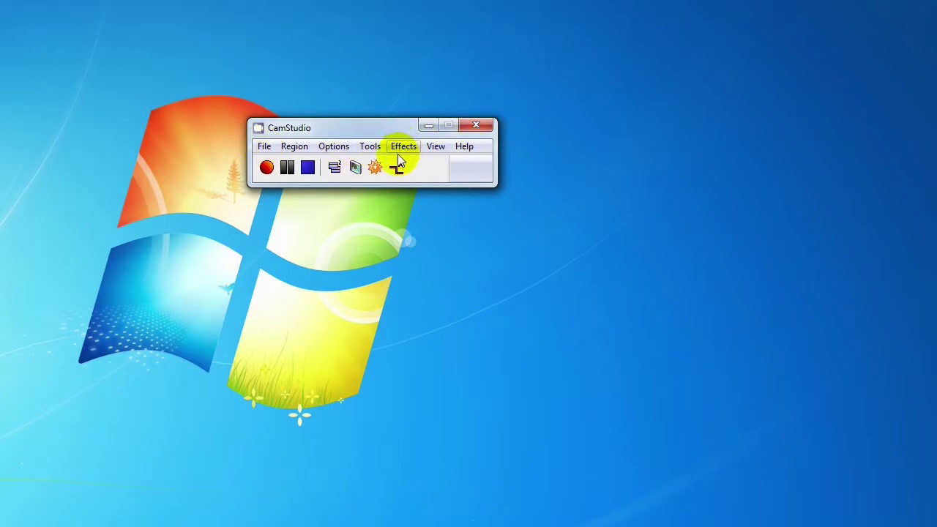
click(334, 167)
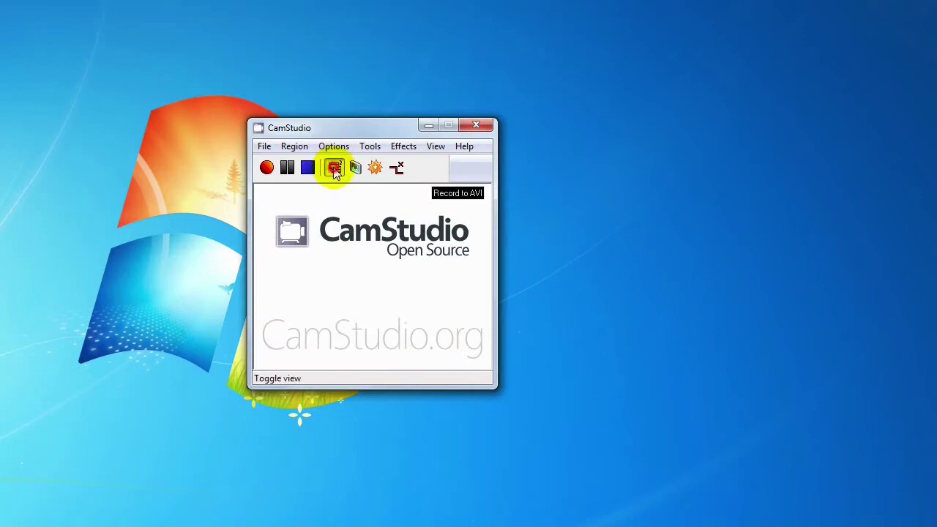
click(334, 166)
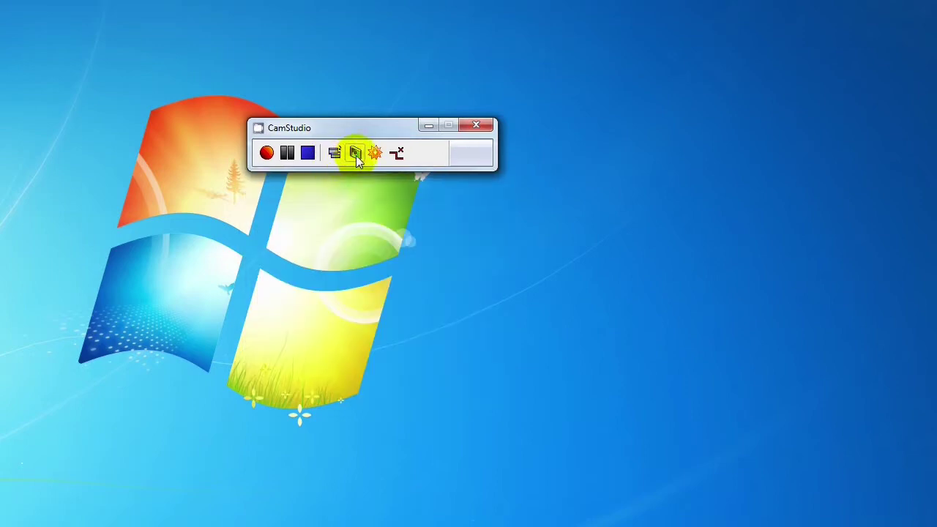
click(356, 155)
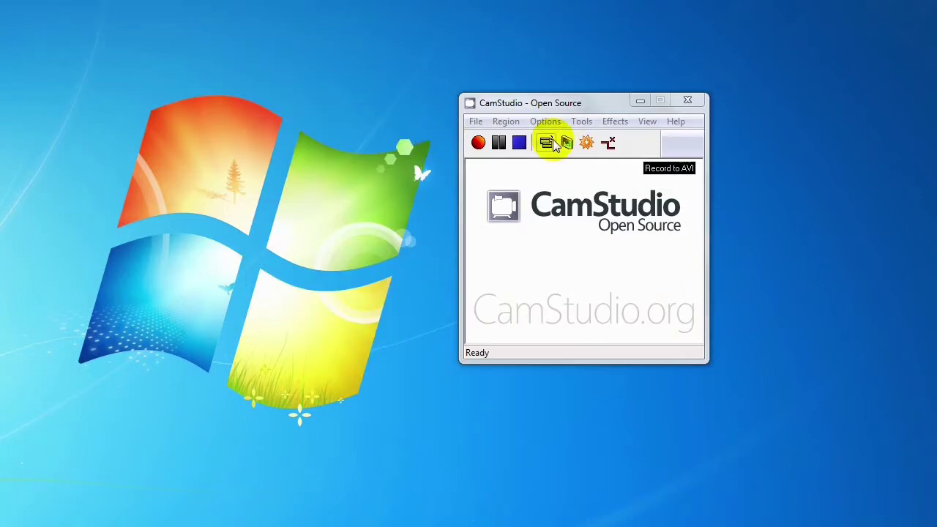
Choose a fixed capture region of 1280 x 720 and start recording with it placed over the whole desktop
drag(540, 107, 379, 98)
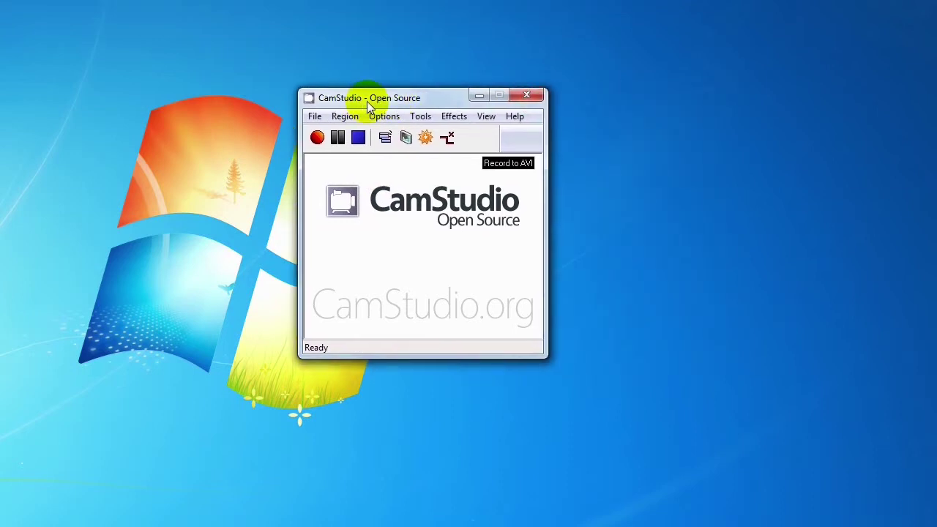
click(344, 116)
click(361, 149)
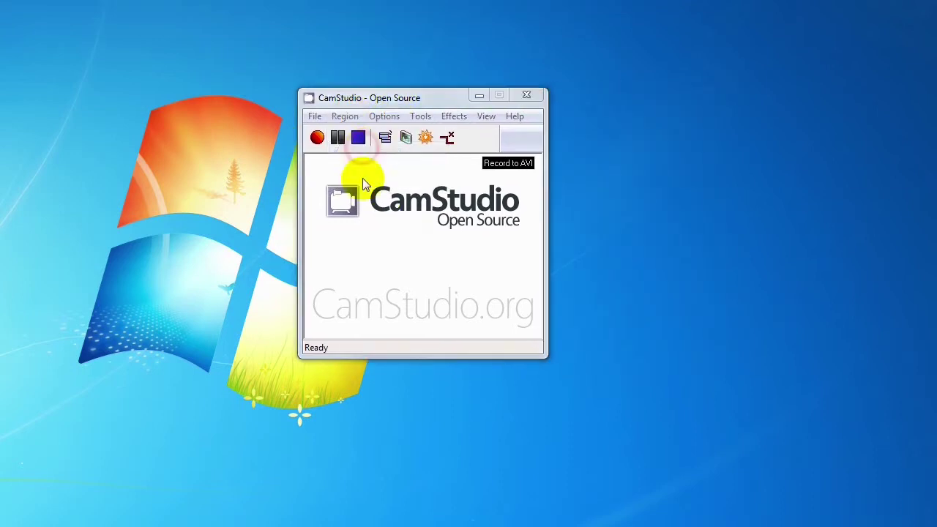
click(382, 321)
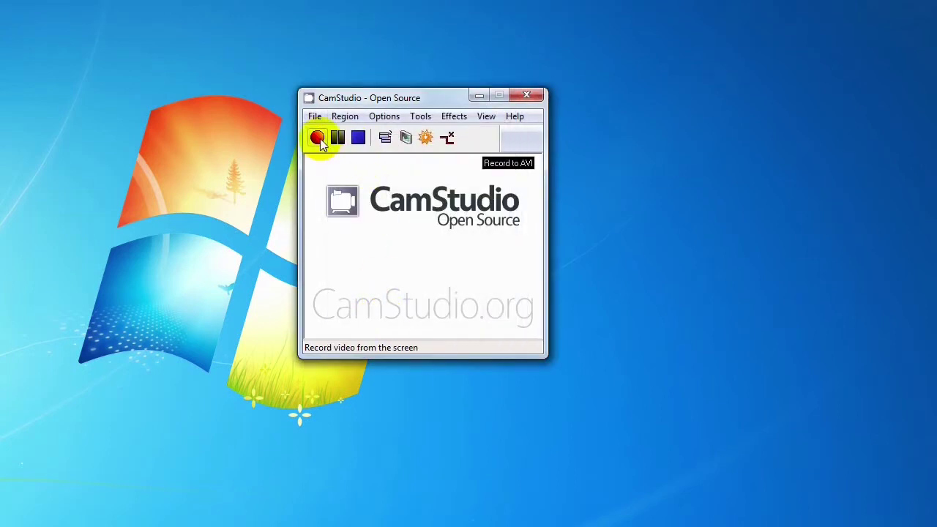
click(319, 139)
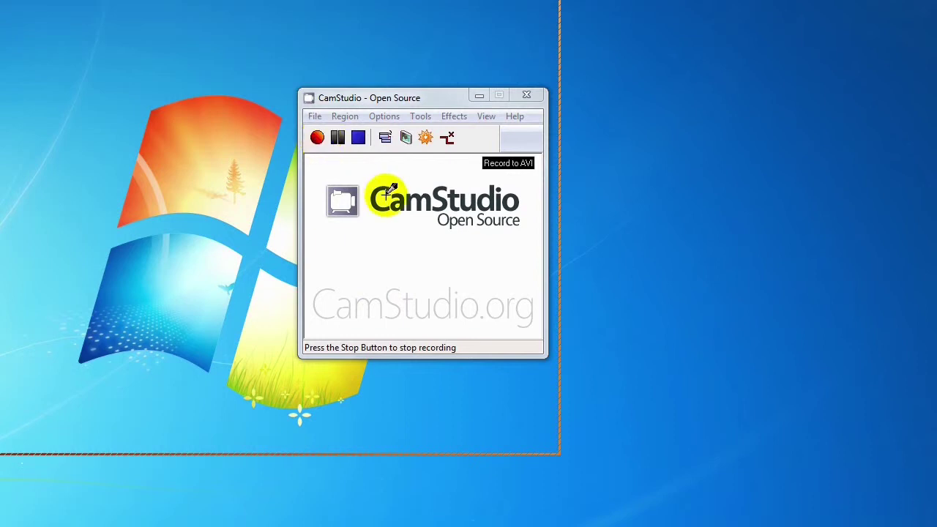
click(465, 267)
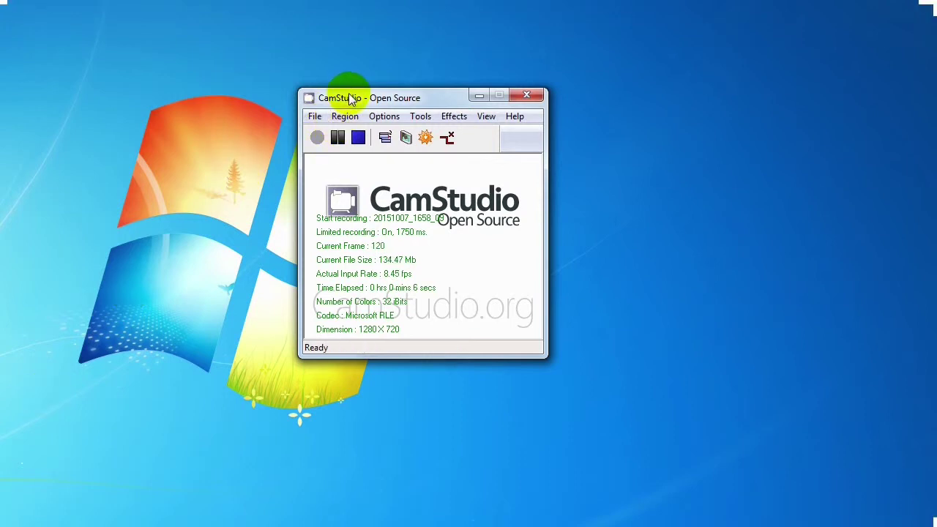
While recording, switch to a blank Word document, generate sample text with =rand(), and close Word without saving
drag(347, 95, 8, 76)
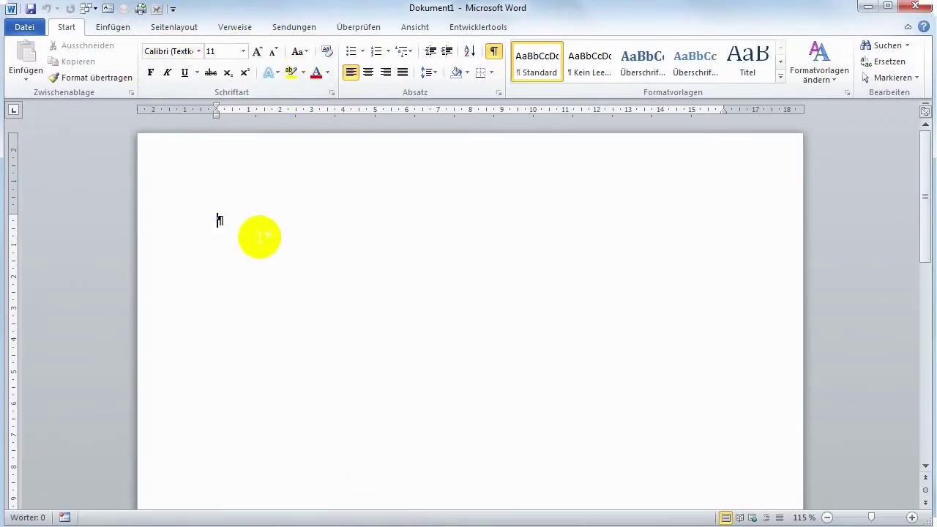
text(=rand)
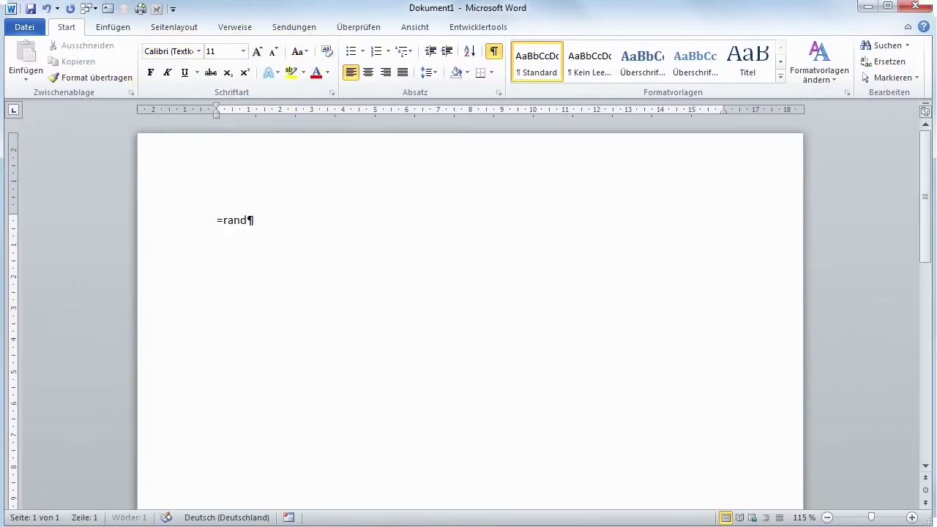
text(())
key(Return)
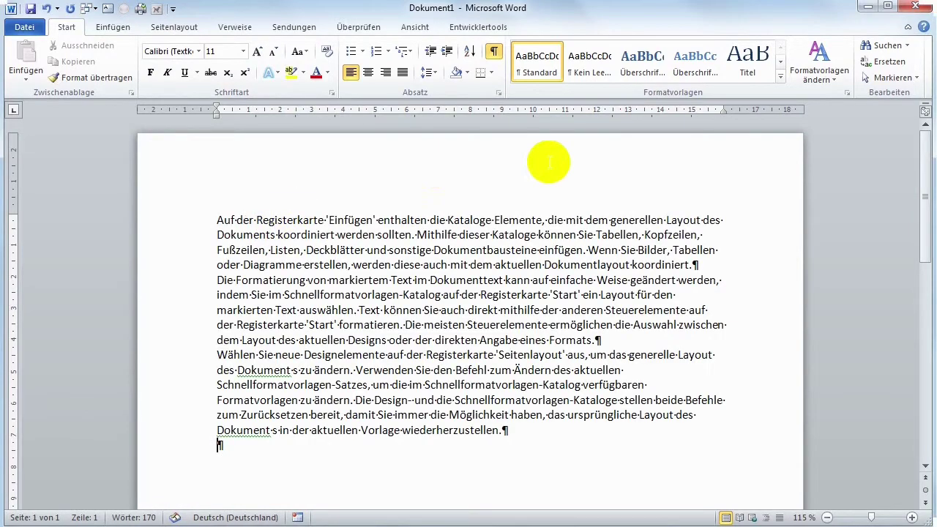
click(918, 6)
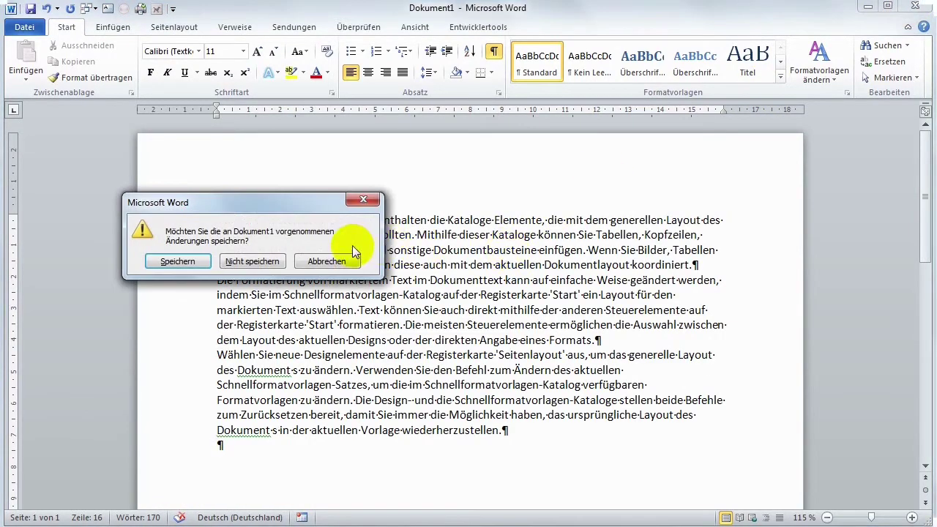
click(245, 264)
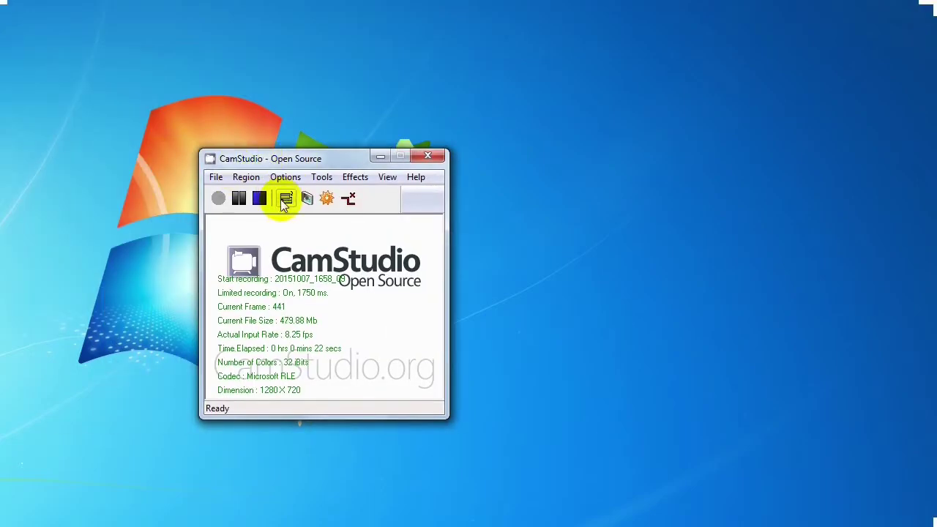
Stop the recording and save the video to the Desktop as test, overwriting the existing file
click(262, 198)
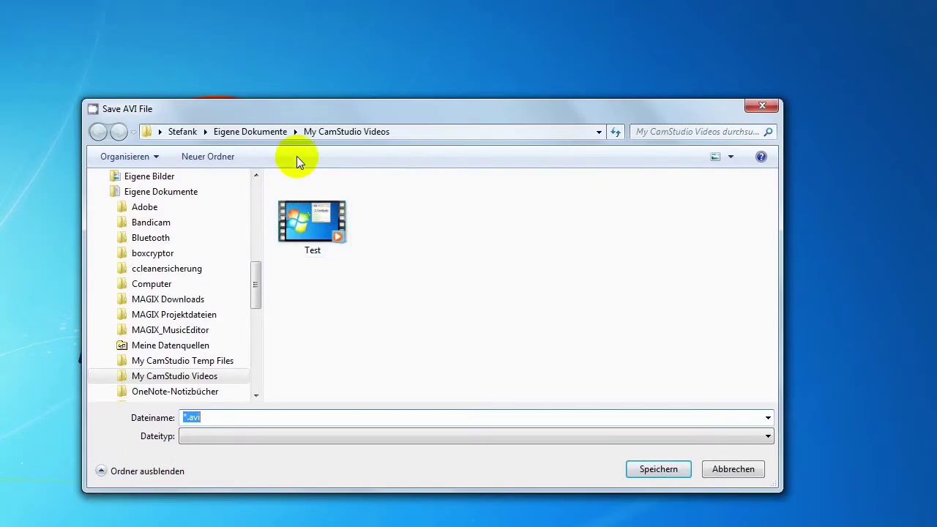
drag(258, 270, 259, 196)
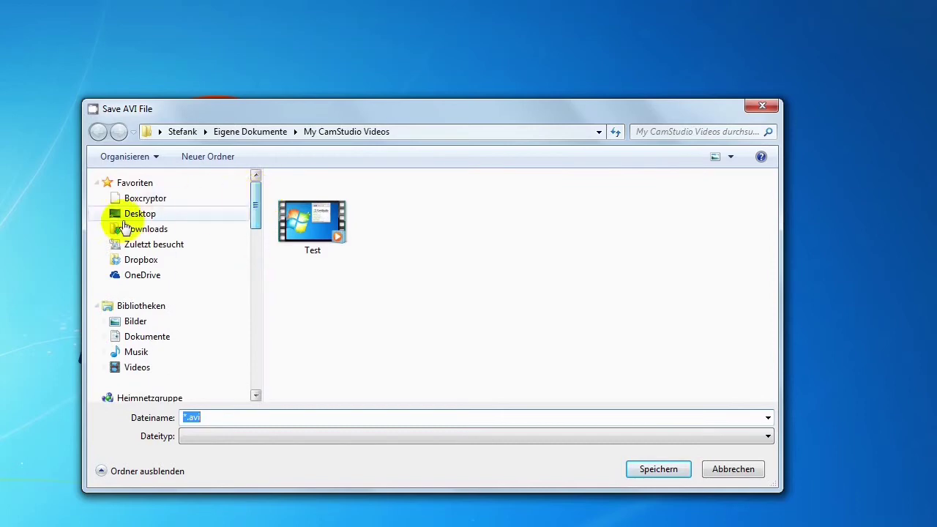
click(150, 213)
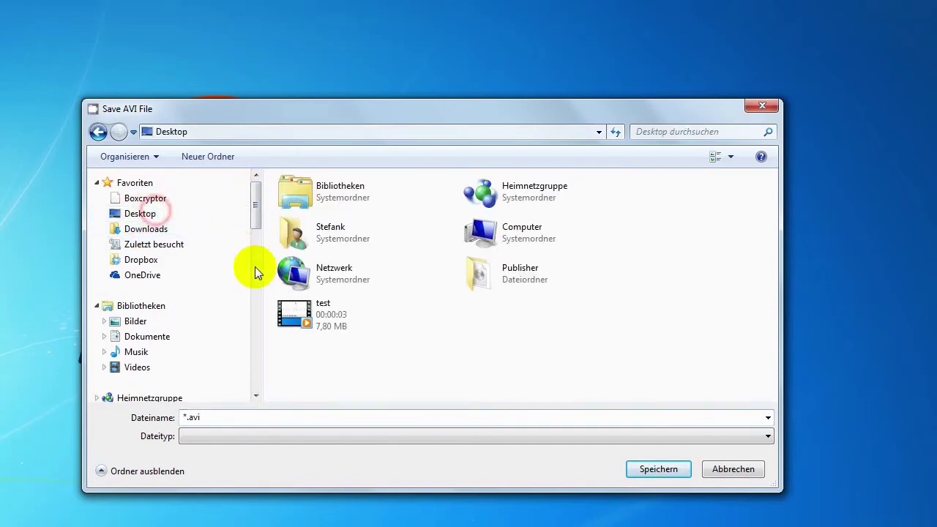
click(318, 323)
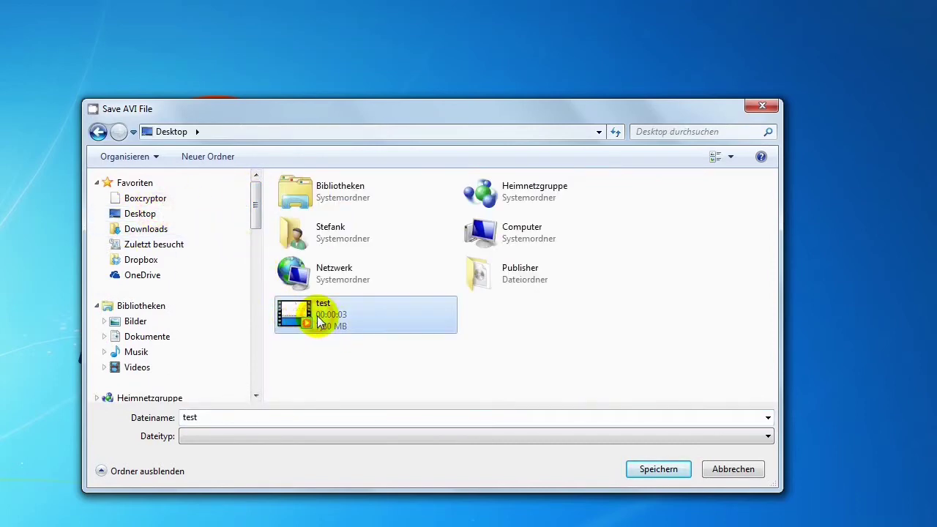
click(657, 469)
click(300, 247)
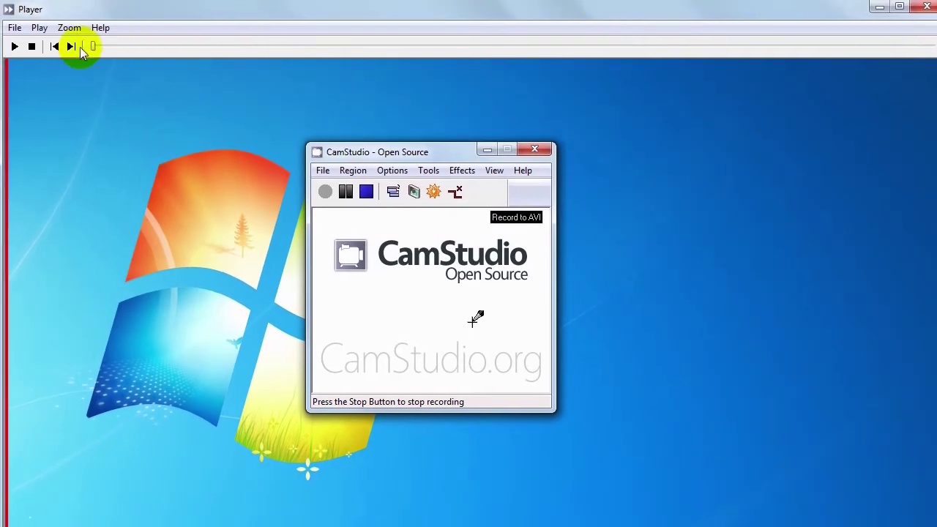
Play part of the recorded video in the Player, stop playback and close the Player
click(15, 52)
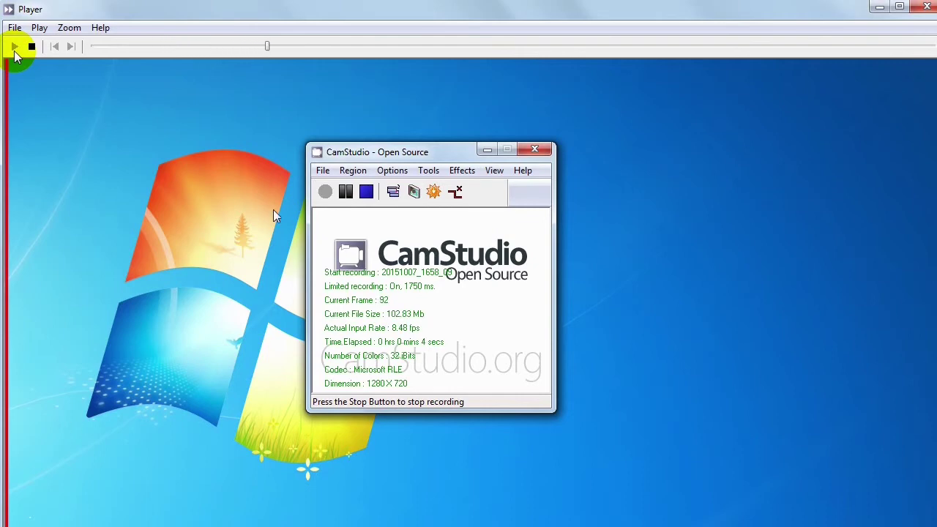
click(30, 48)
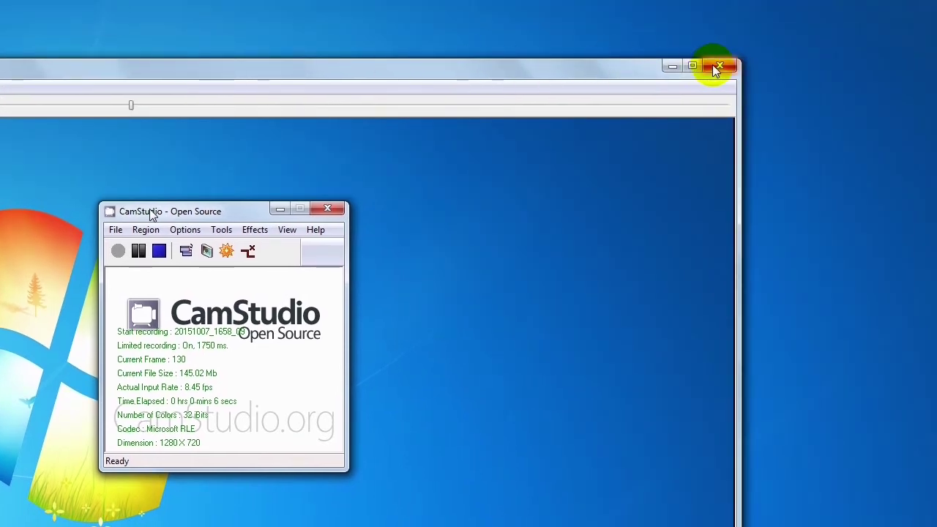
click(716, 68)
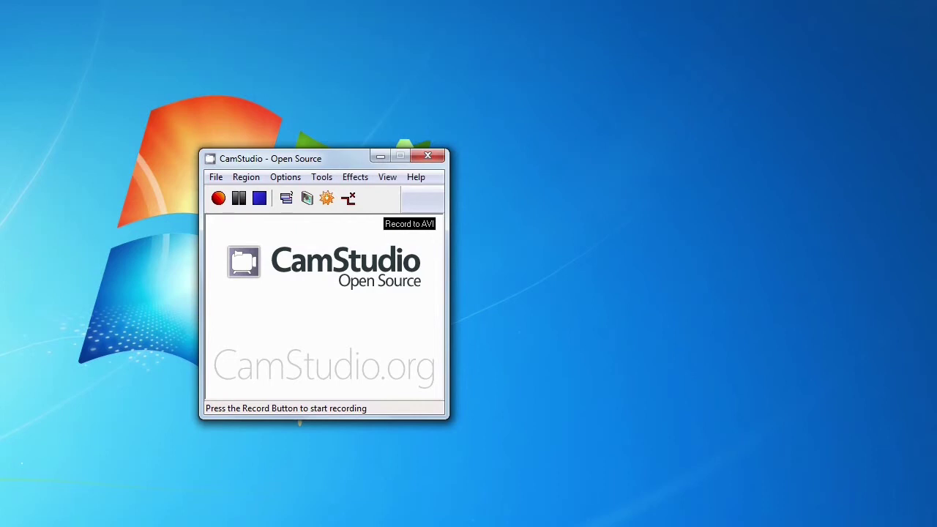
Open the saved test video from the desktop, shift the playback window upward to view it, and close it
click(559, 189)
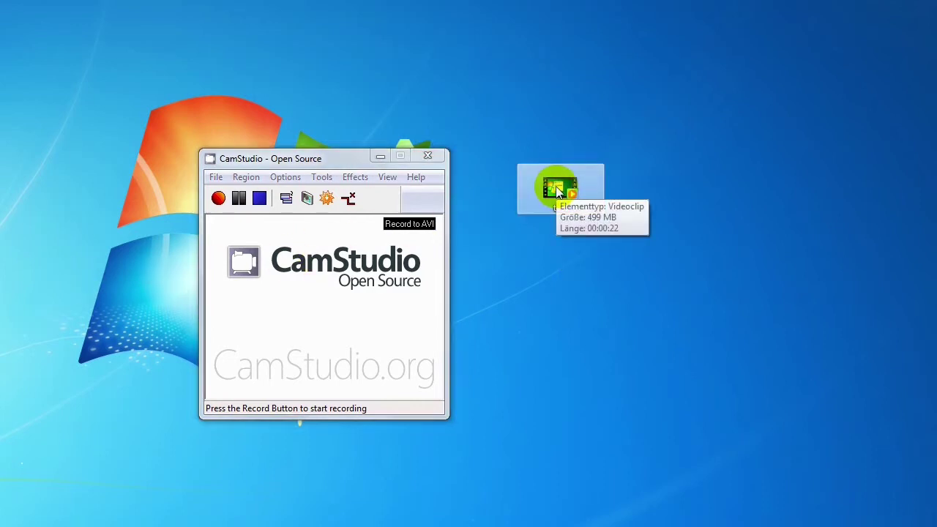
double_click(559, 189)
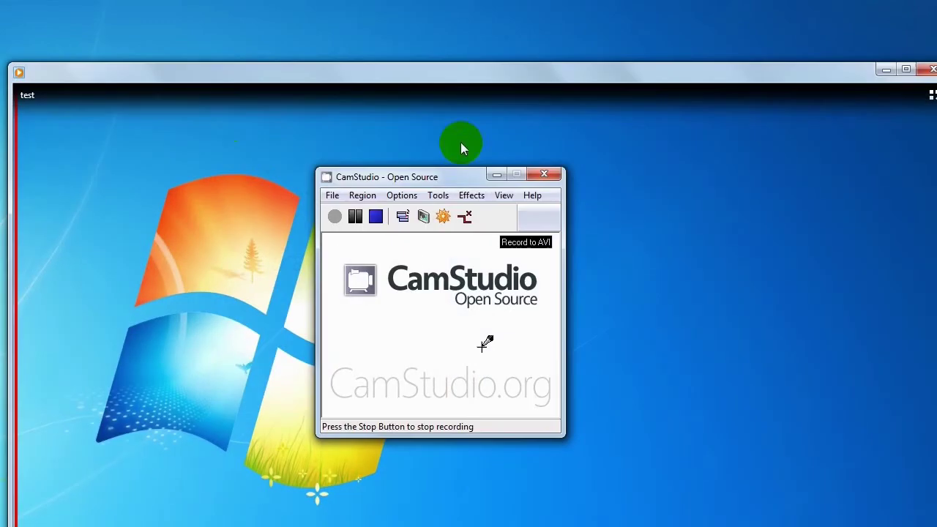
drag(236, 82, 225, 33)
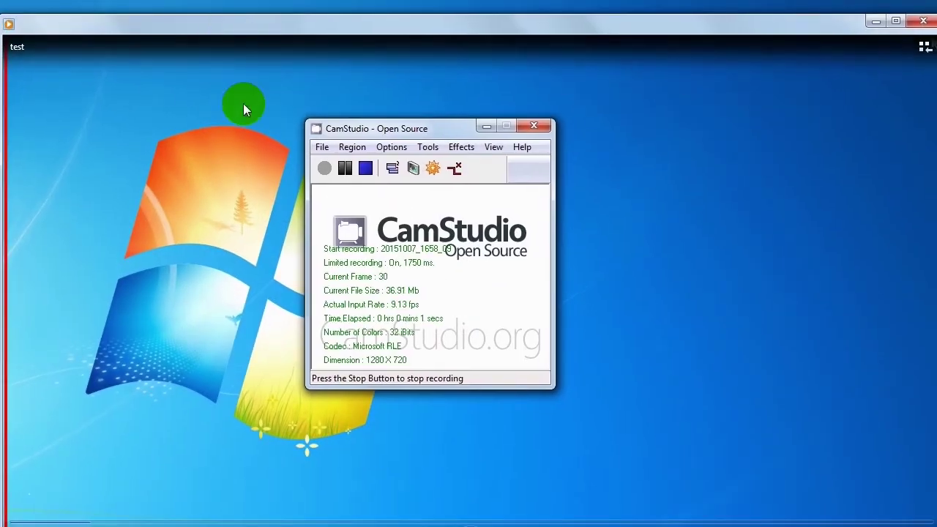
click(923, 21)
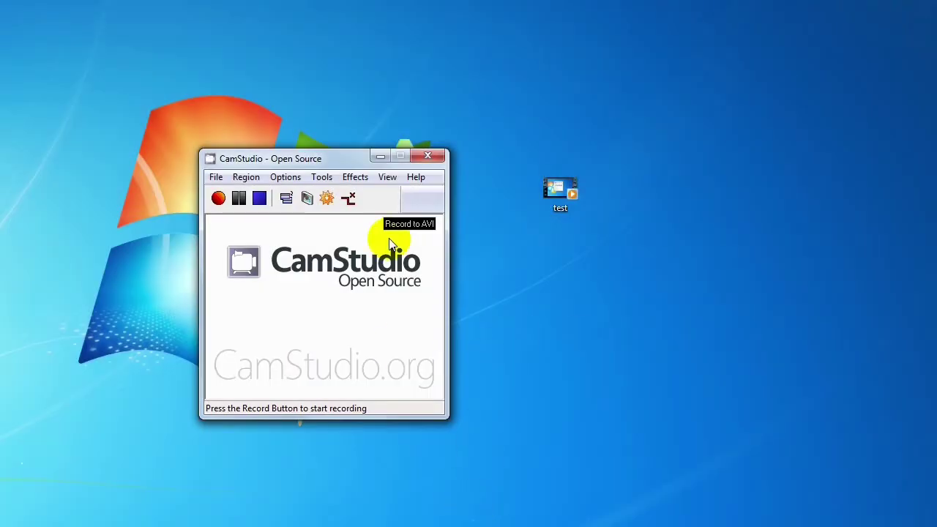